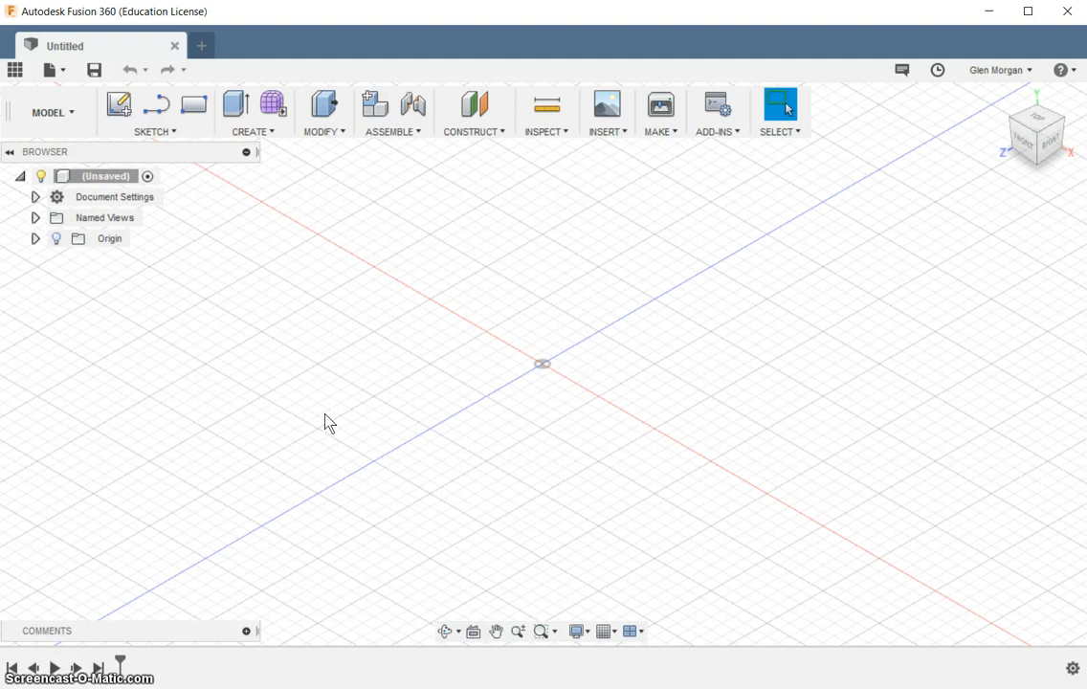
left_click(328, 409)
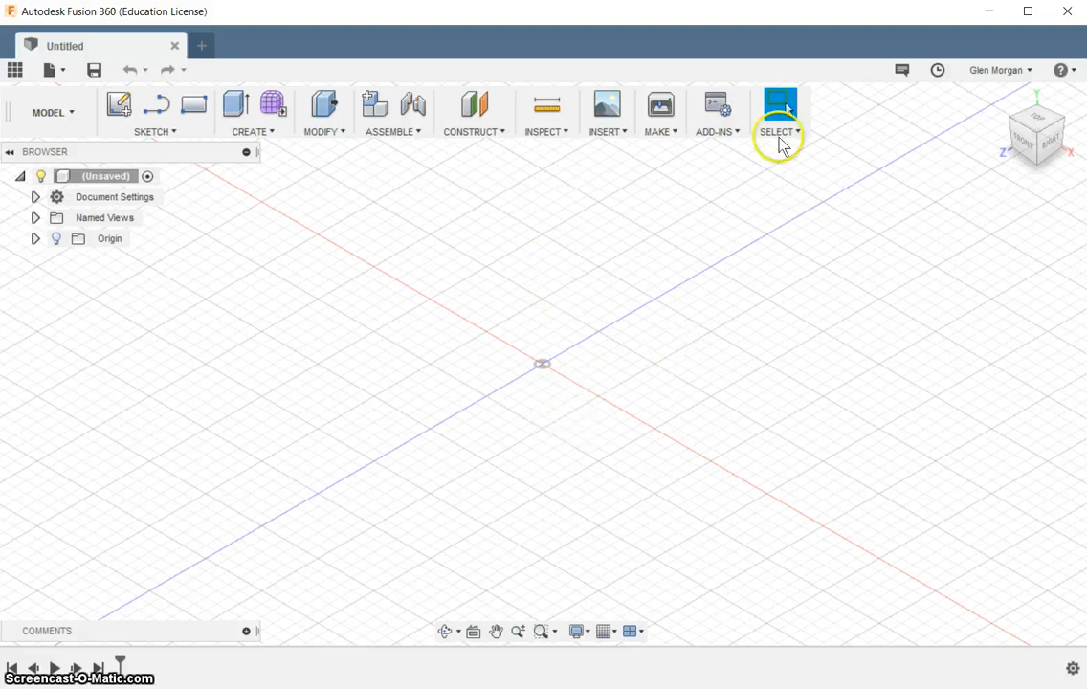
left_click(1062, 122)
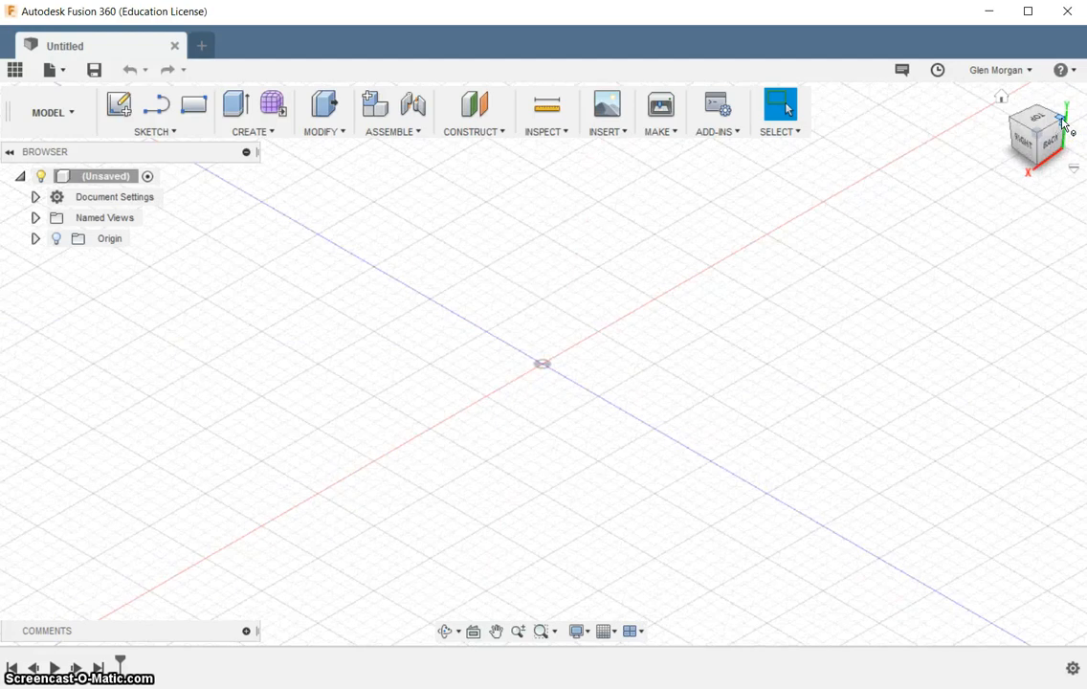
left_click(1063, 123)
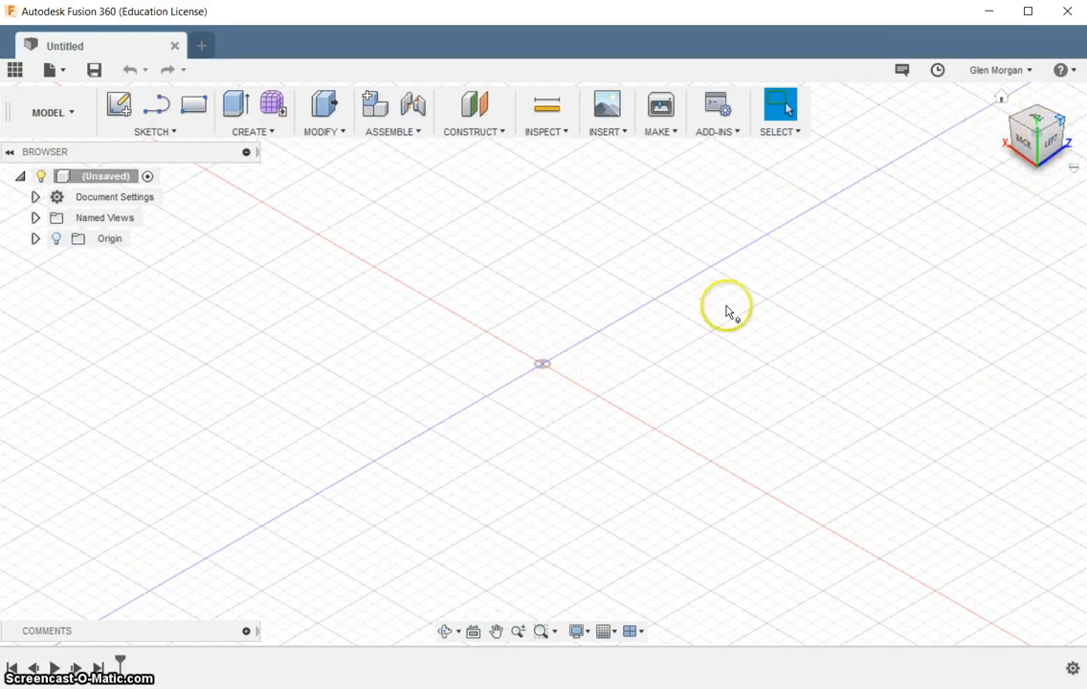
left_click(445, 632)
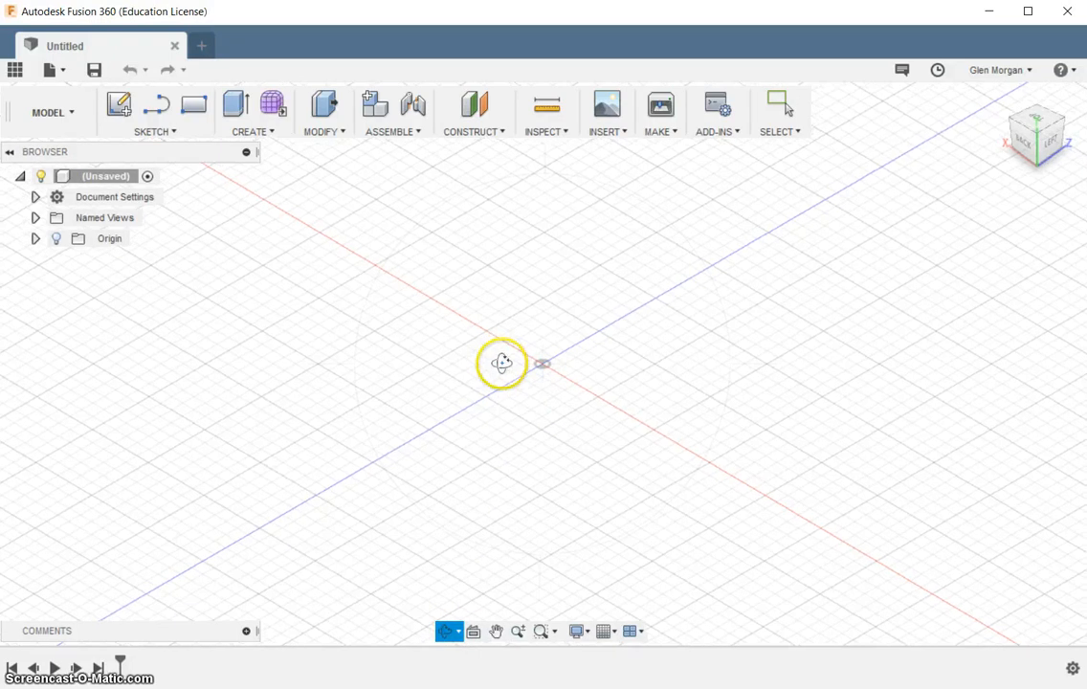
left_click_drag(501, 362, 574, 436)
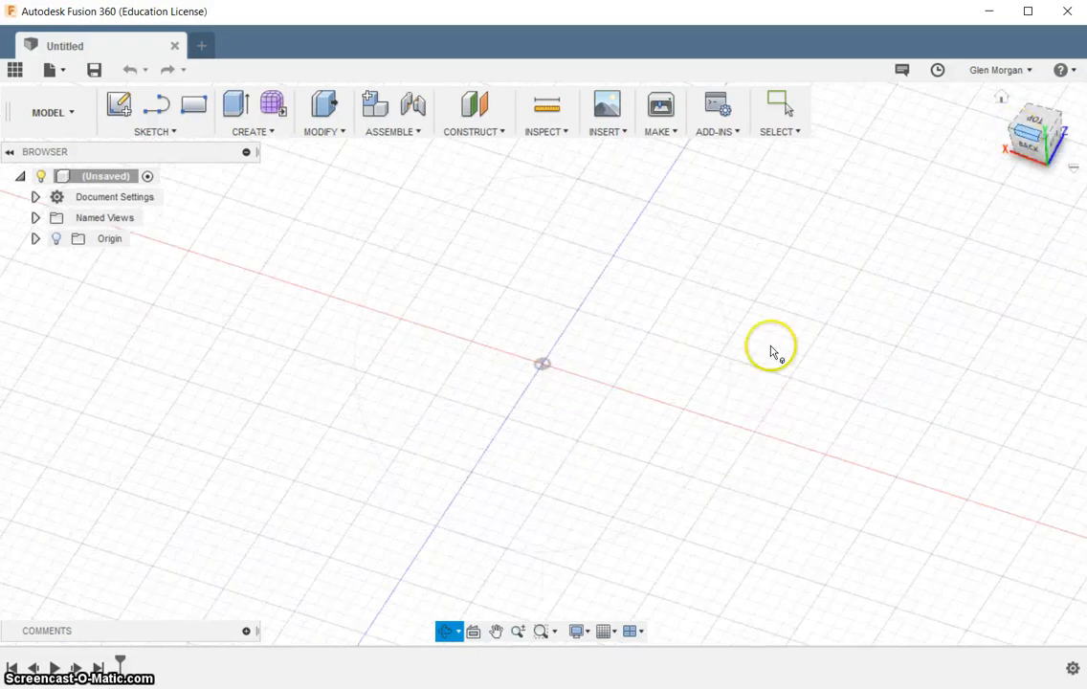
left_click(1014, 131)
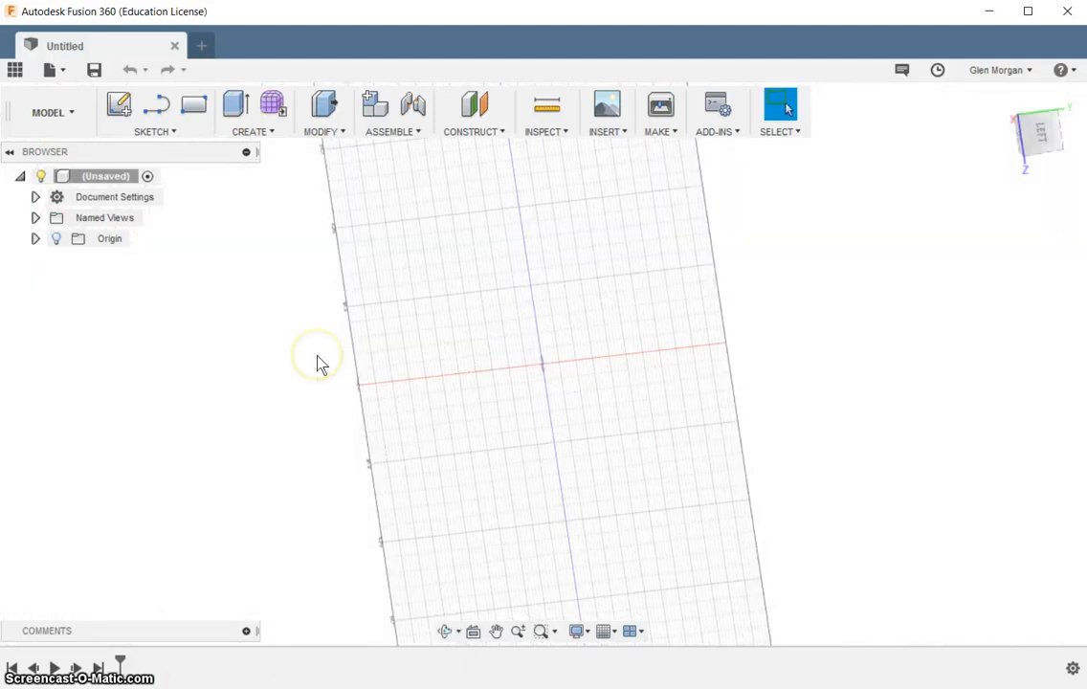
Step: Create a new blank design in its own tab
left_click(49, 71)
left_click(72, 94)
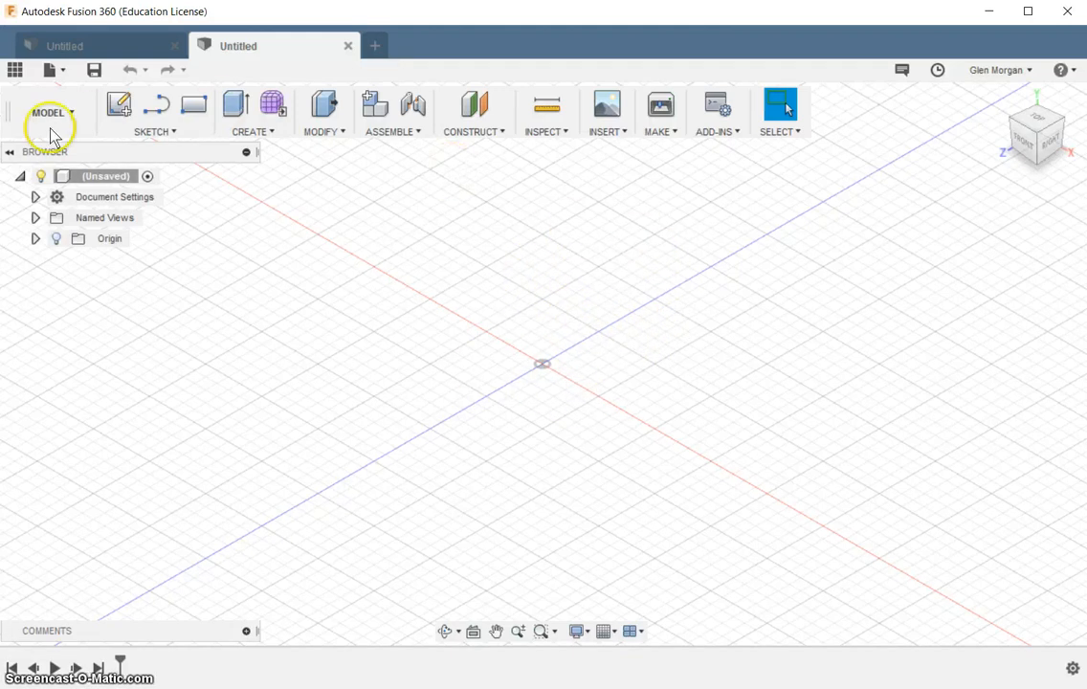
left_click(9, 153)
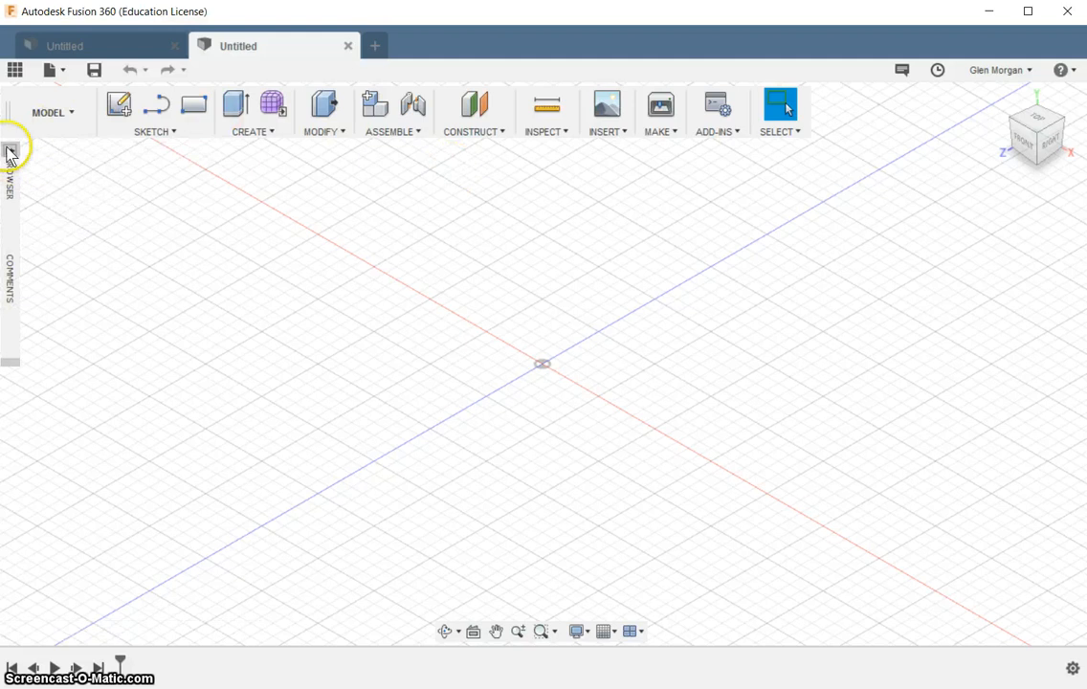
left_click(10, 153)
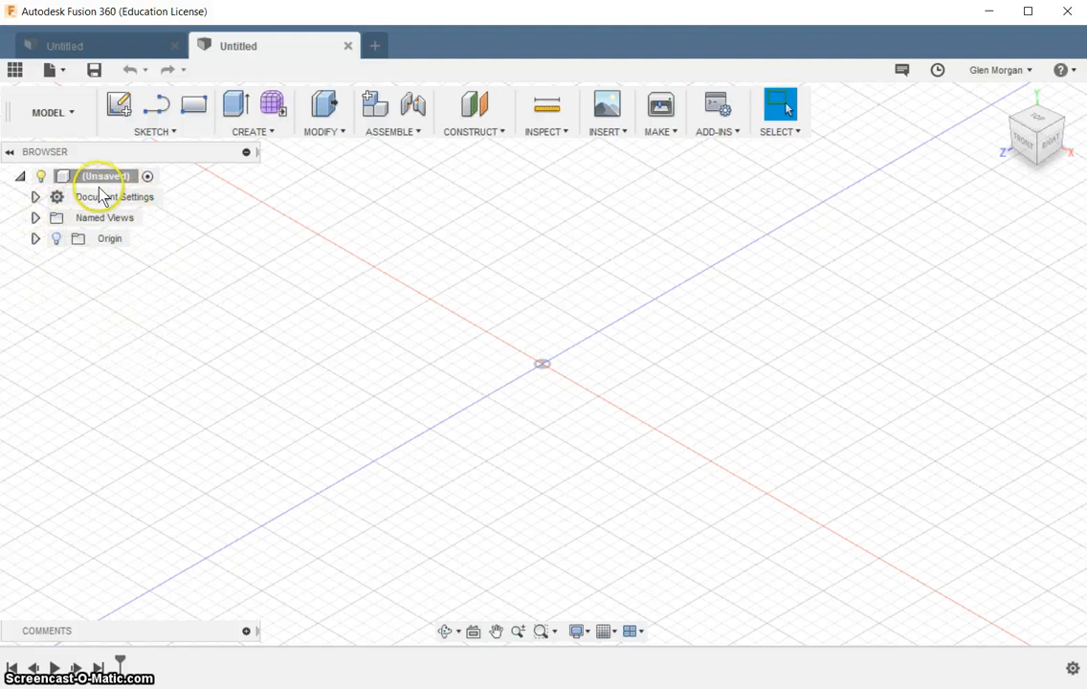
left_click(176, 134)
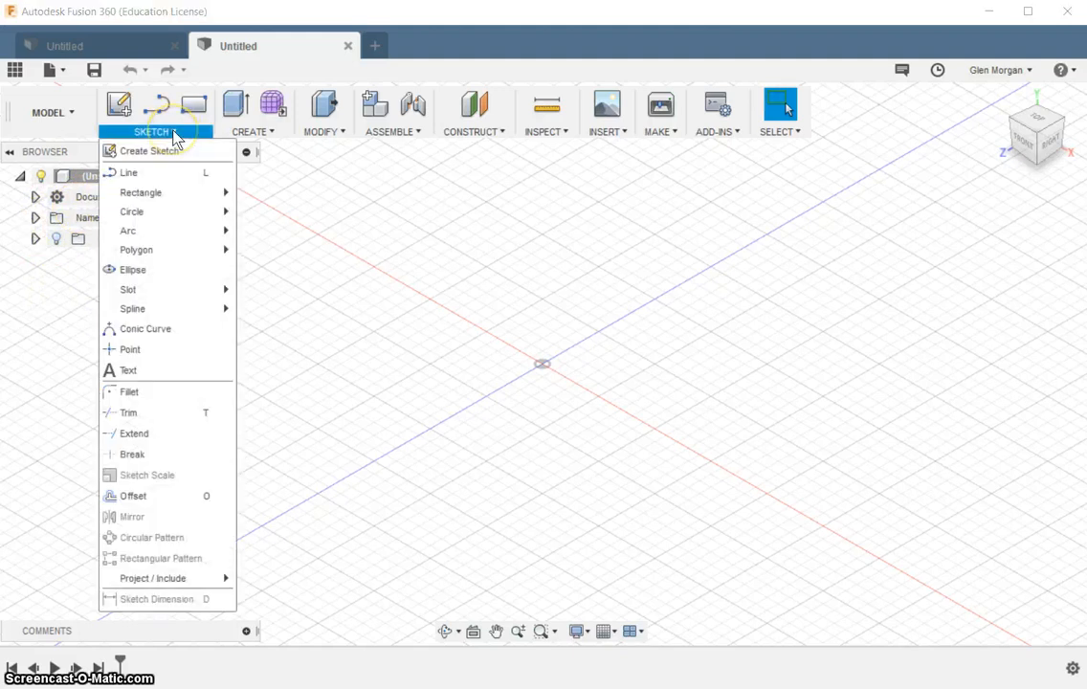
left_click(257, 130)
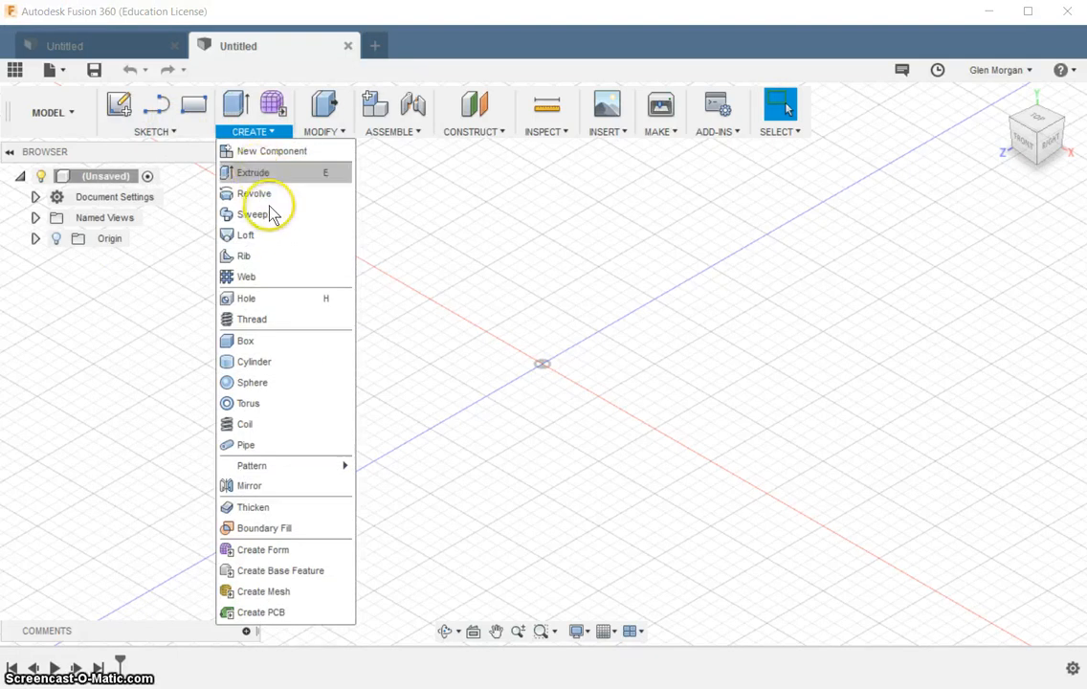
left_click(341, 133)
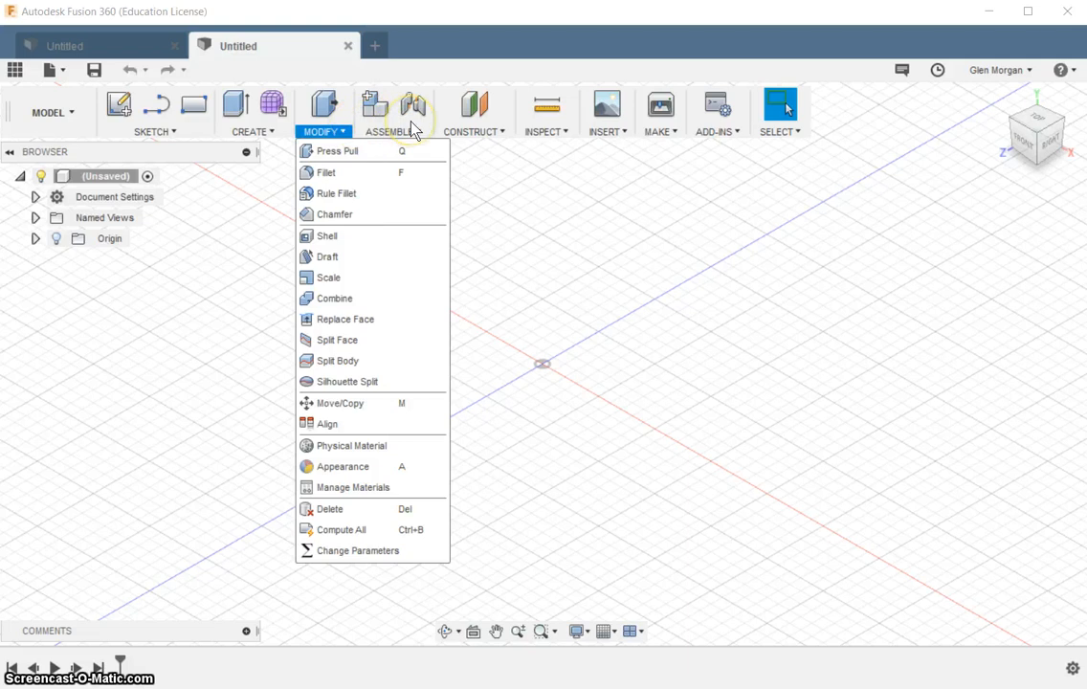
left_click(500, 133)
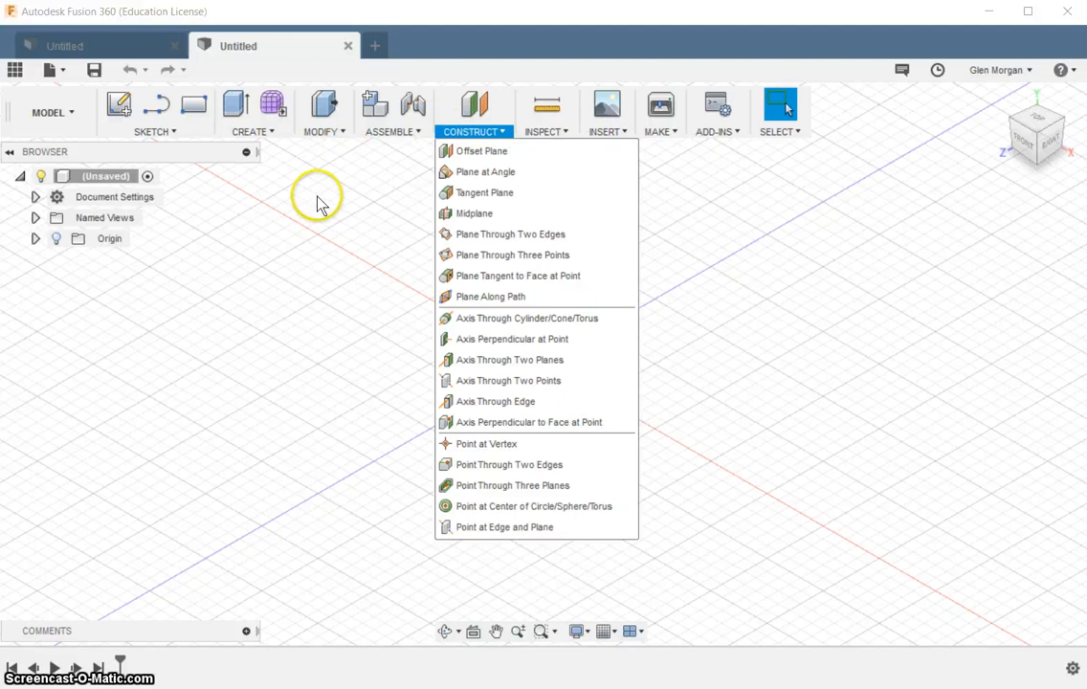
left_click(153, 131)
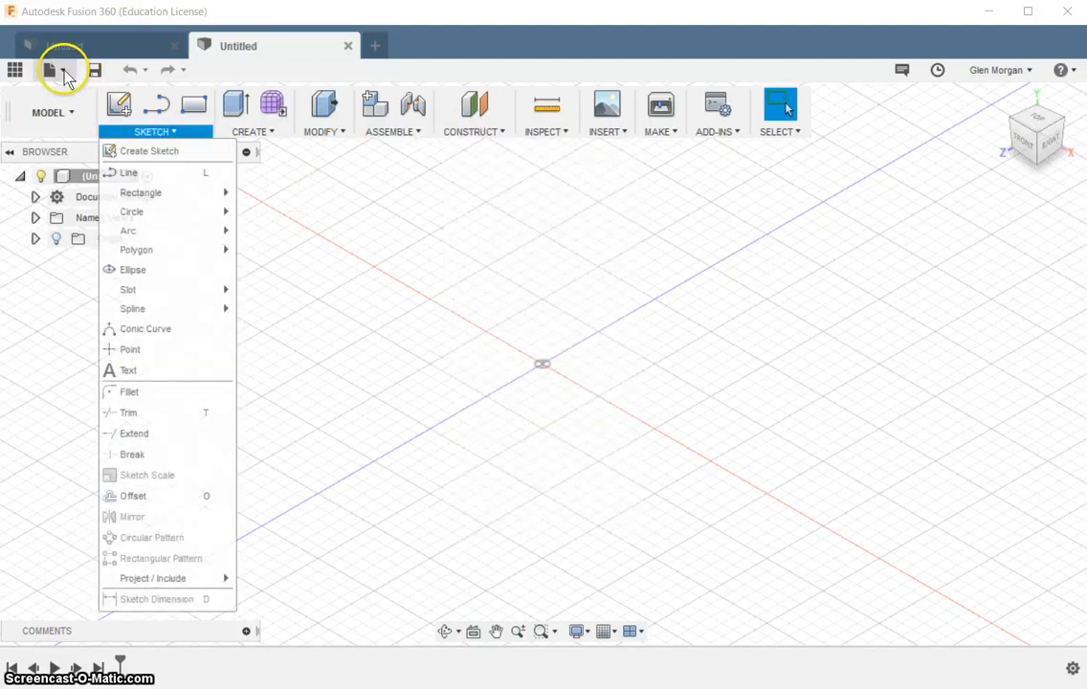
left_click(175, 133)
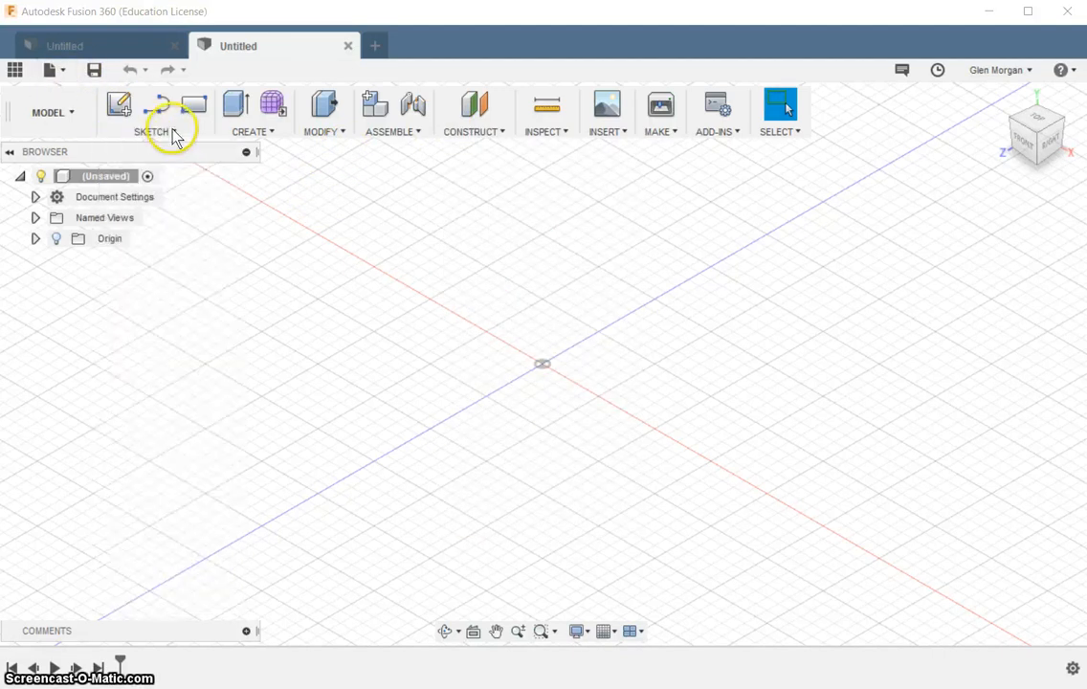
Step: Create a new sketch on the horizontal origin plane, seen from the top
left_click(175, 133)
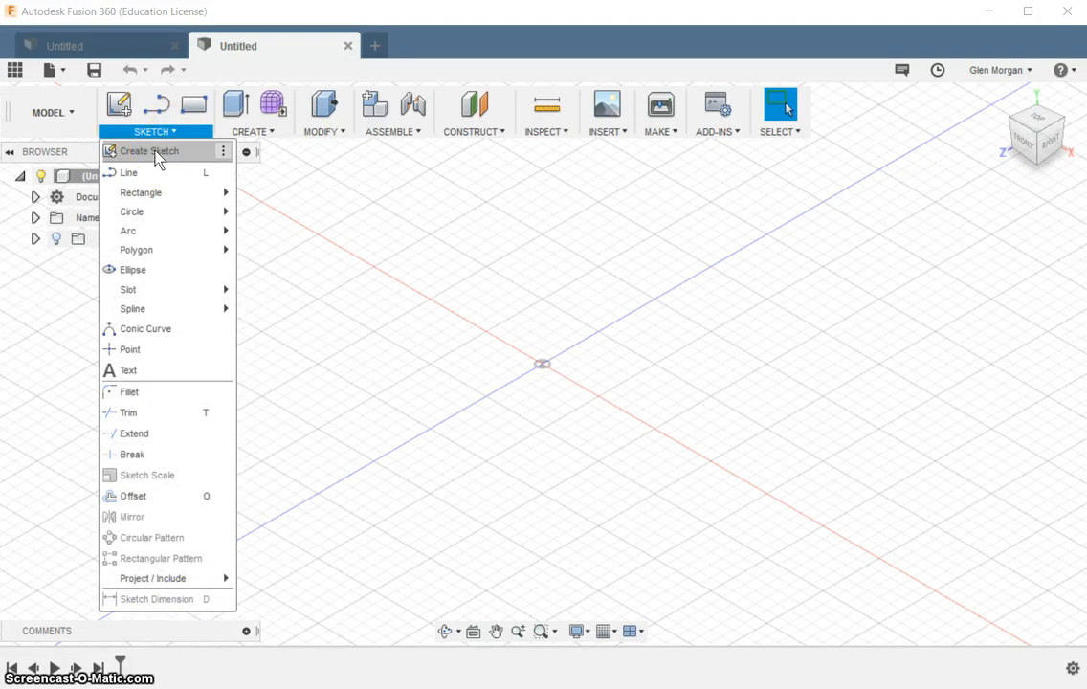
left_click(156, 155)
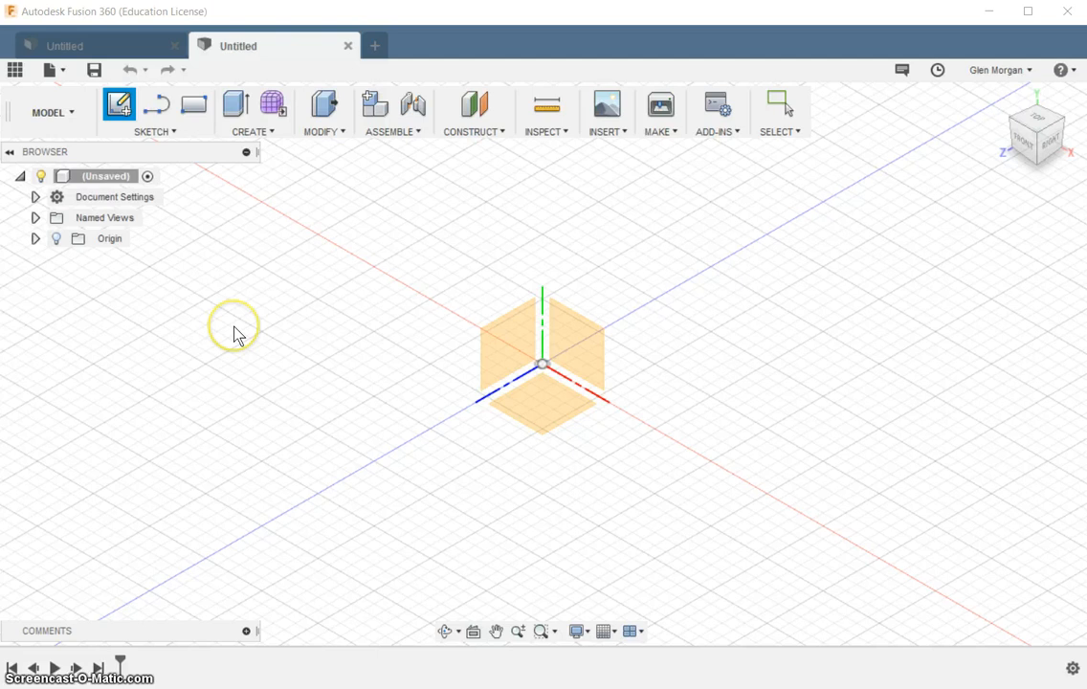
left_click(517, 334)
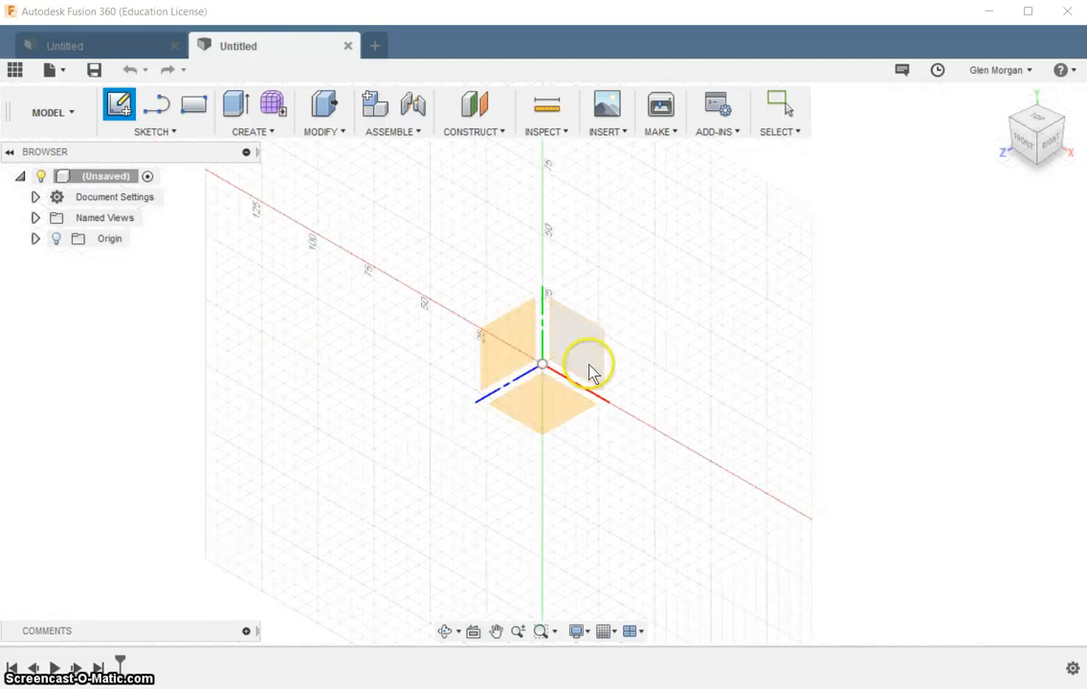
left_click(527, 421)
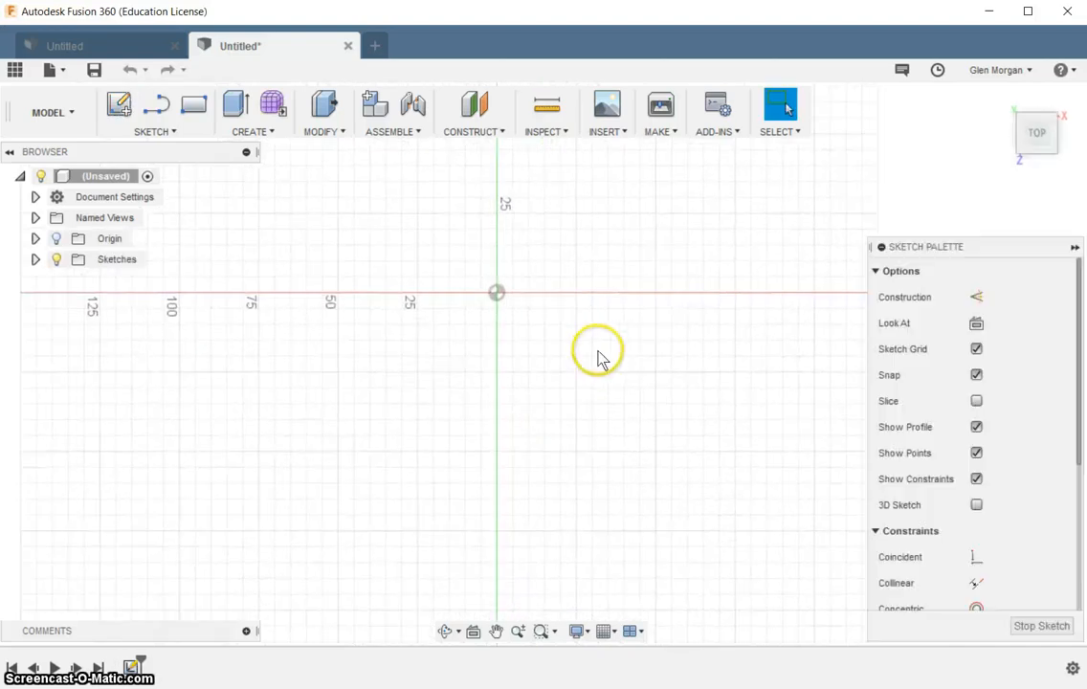
left_click(557, 329)
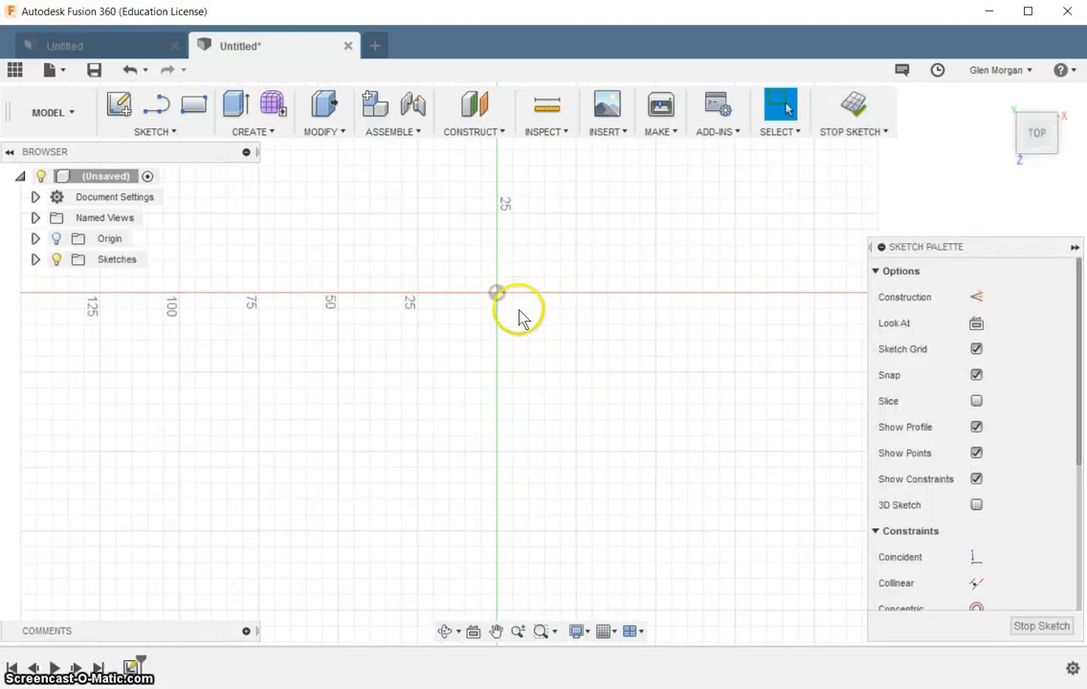
Step: Sketch a two-point rectangle with its first corner at the origin, 25 mm high and about 55 mm wide
left_click(195, 105)
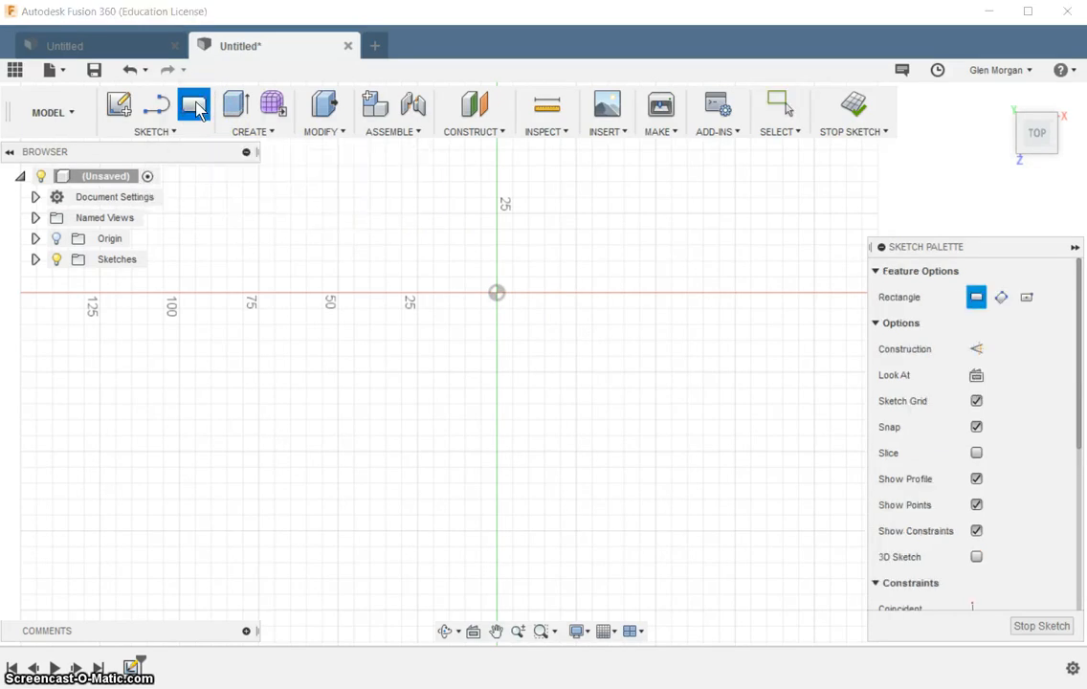
left_click(496, 293)
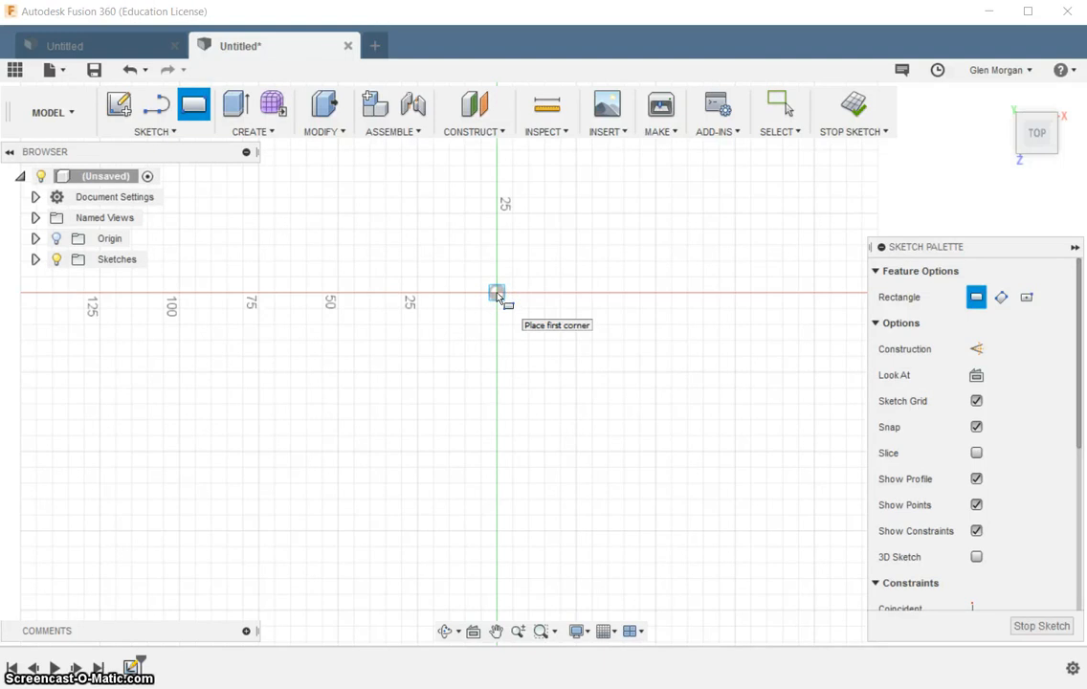
left_click(446, 631)
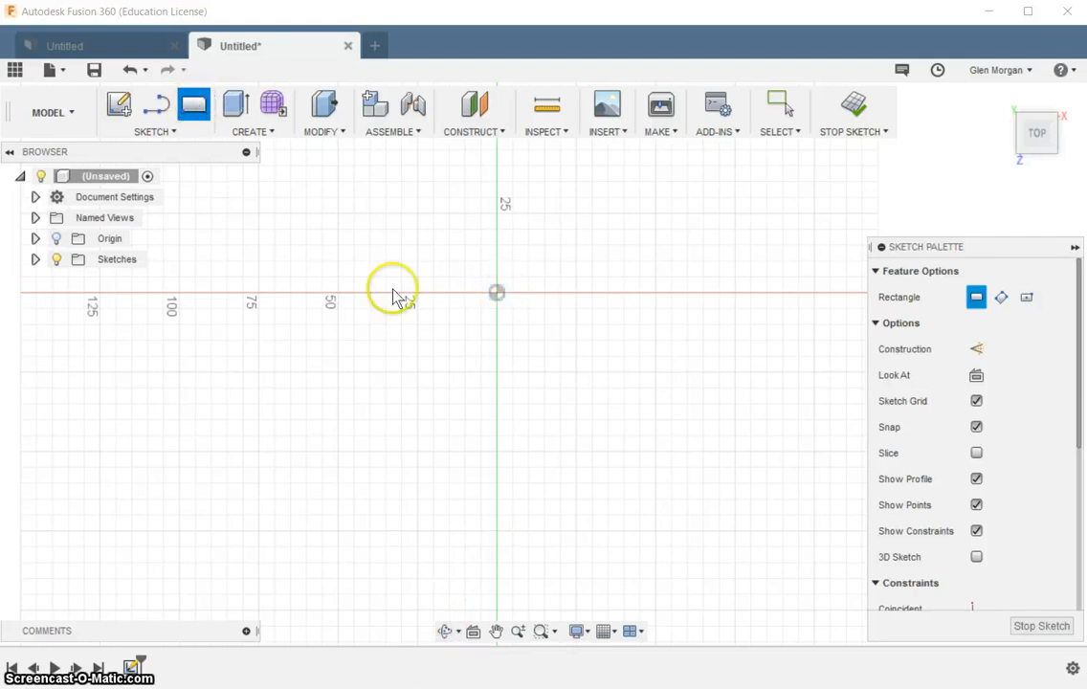
left_click(491, 293)
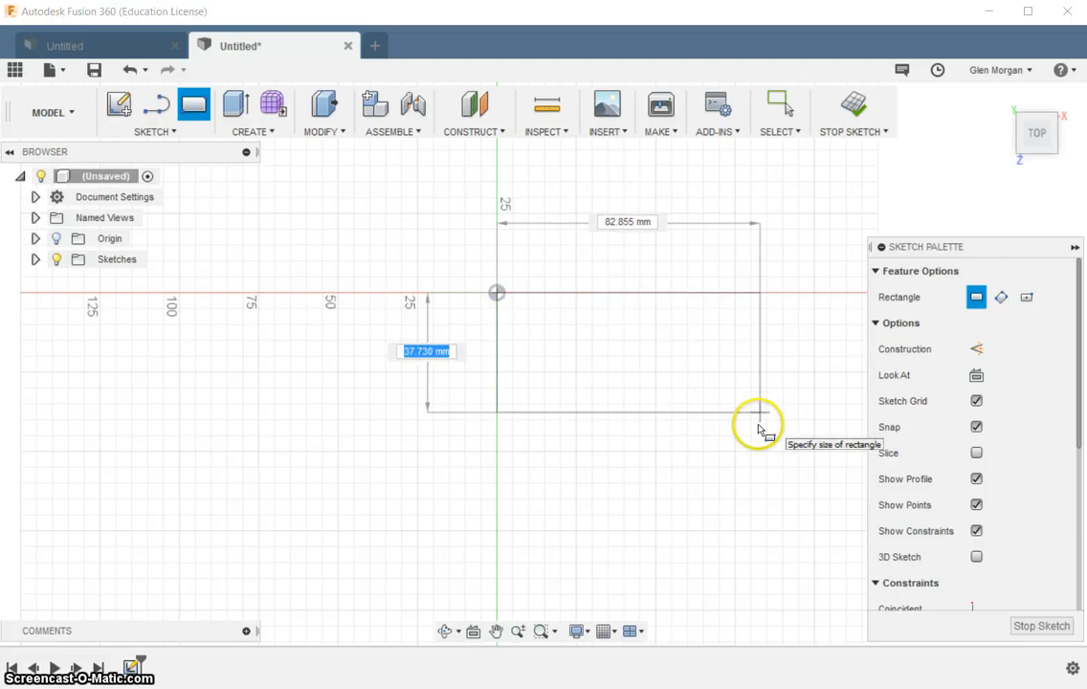
key("Tab")
type("85")
key("Tab")
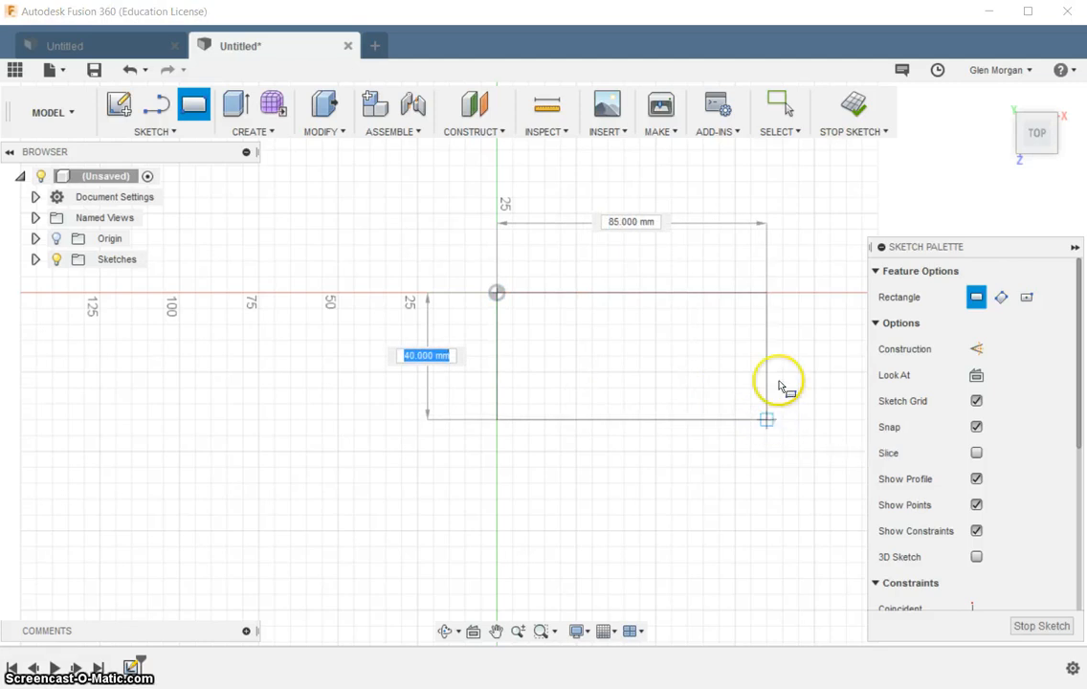
left_click(672, 371)
key("Escape")
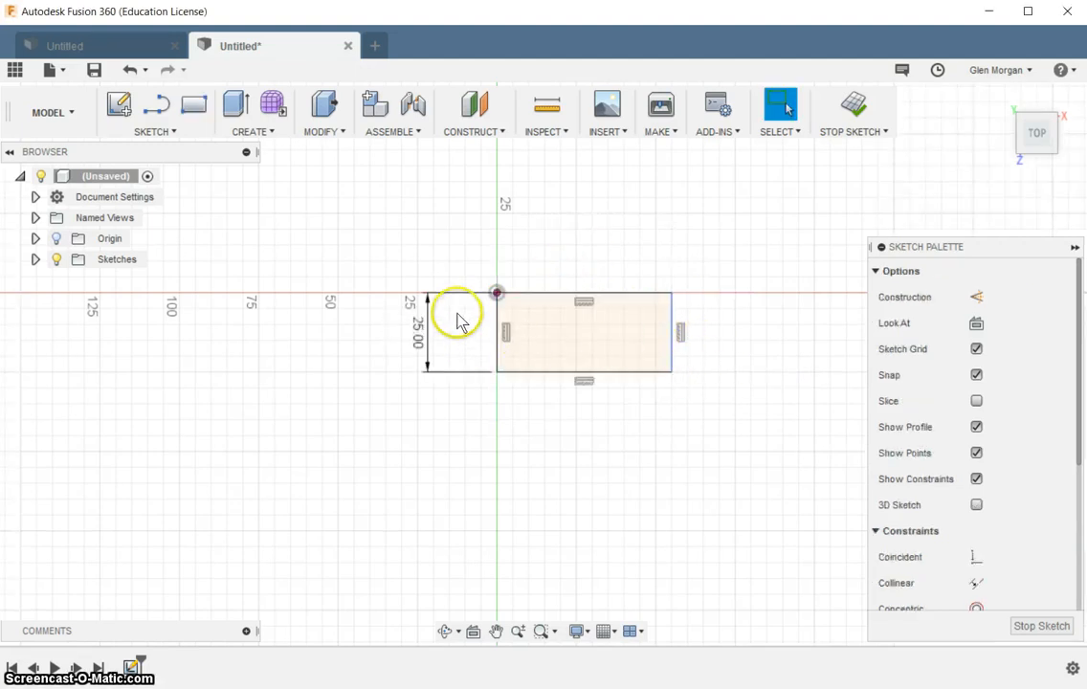
Step: Set the rectangle's height dimension to 30 mm
left_click(638, 375)
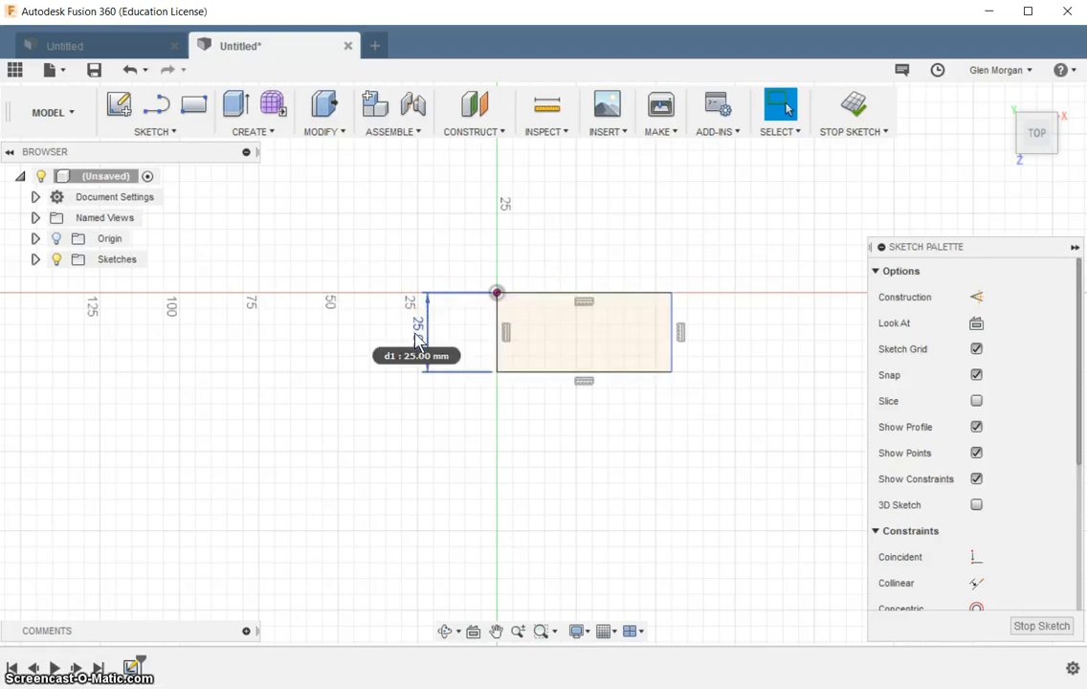
left_click(557, 325)
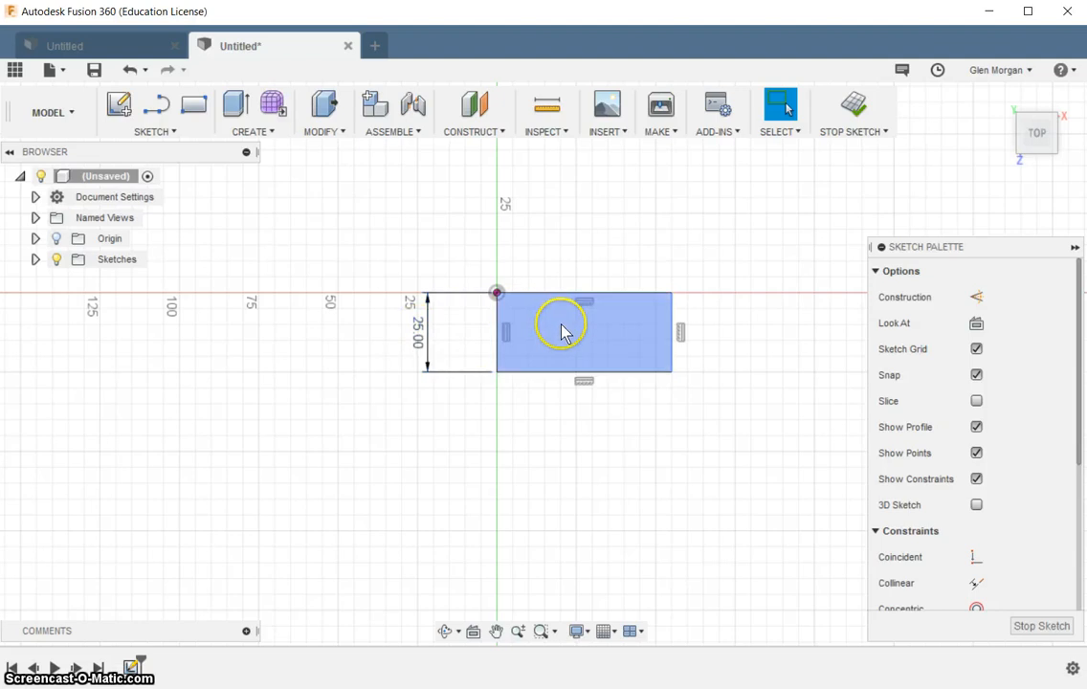
left_click(414, 334)
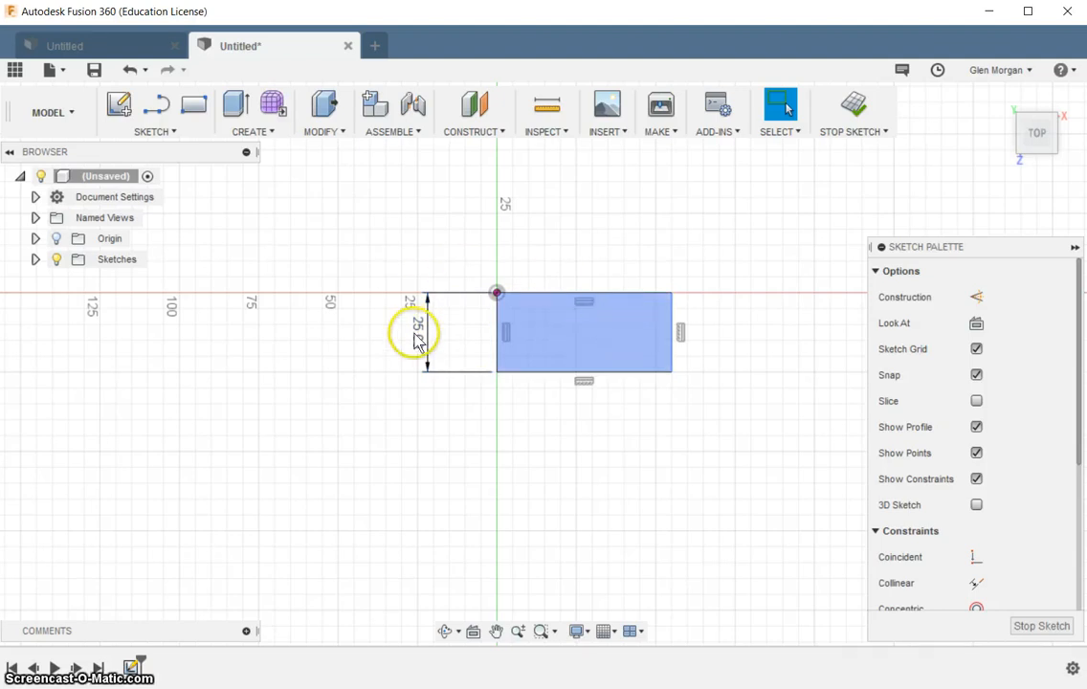
left_click(542, 335)
left_click(421, 335)
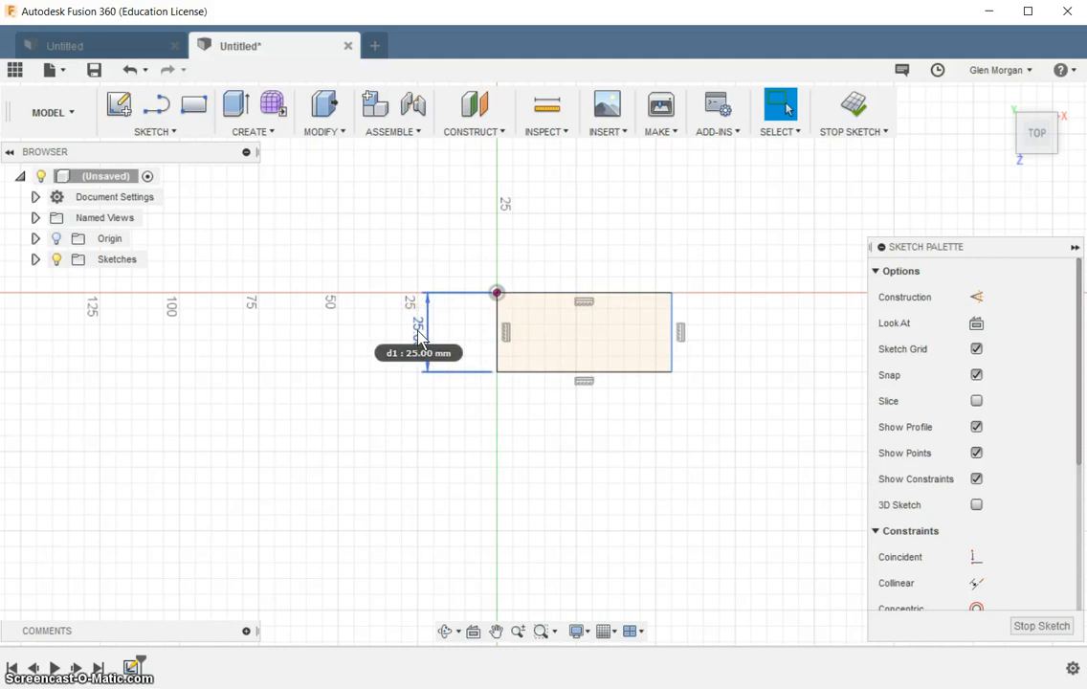
double_click(418, 334)
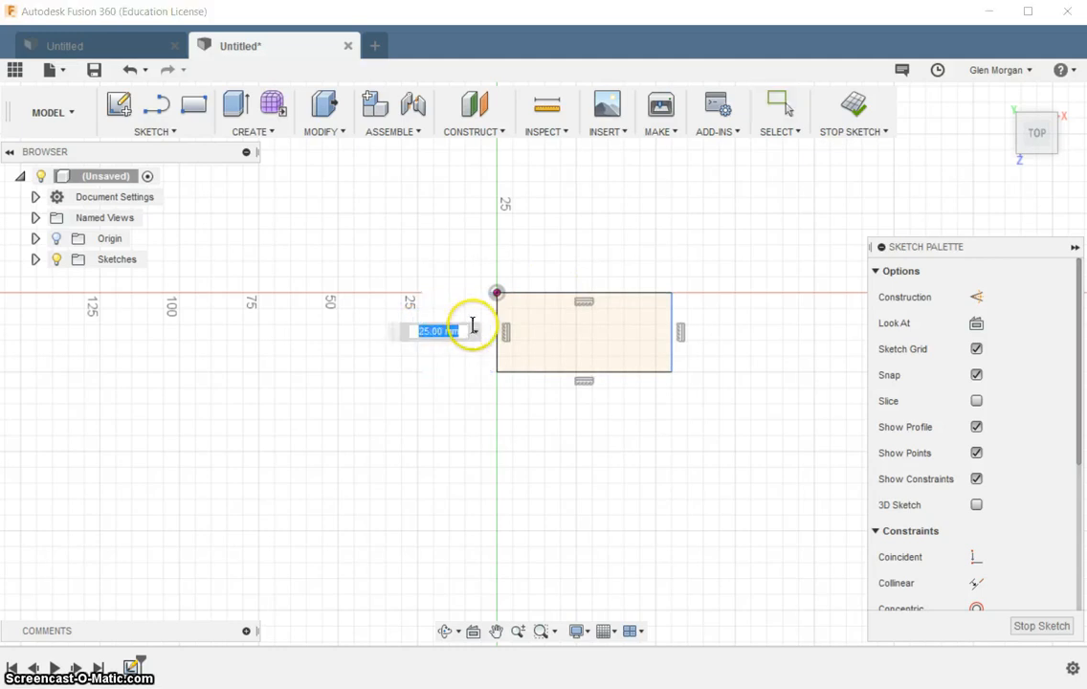
type("30")
key("Return")
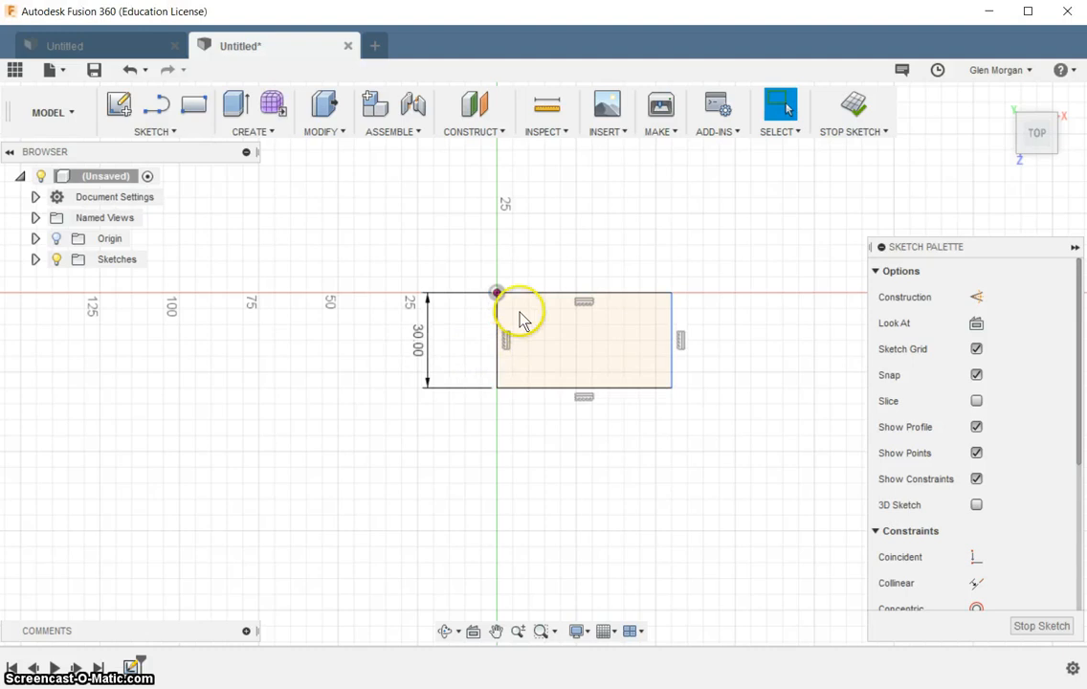
Step: Add a sketch dimension along the rectangle's edge on the red axis and set its width to 65 mm
left_click(522, 349)
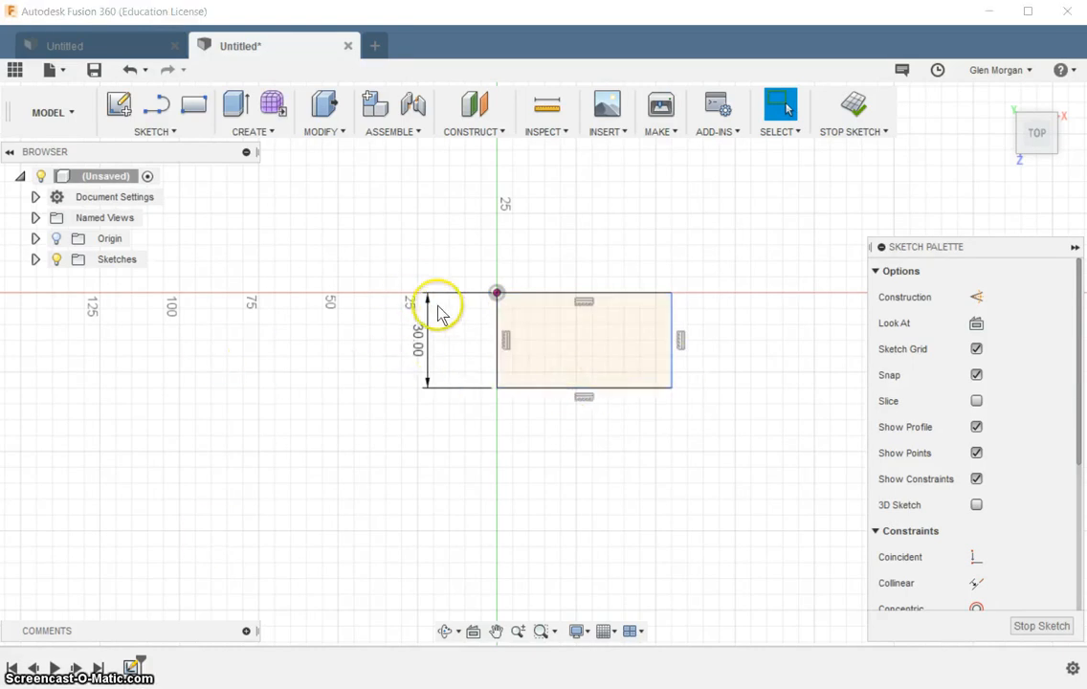
left_click(175, 132)
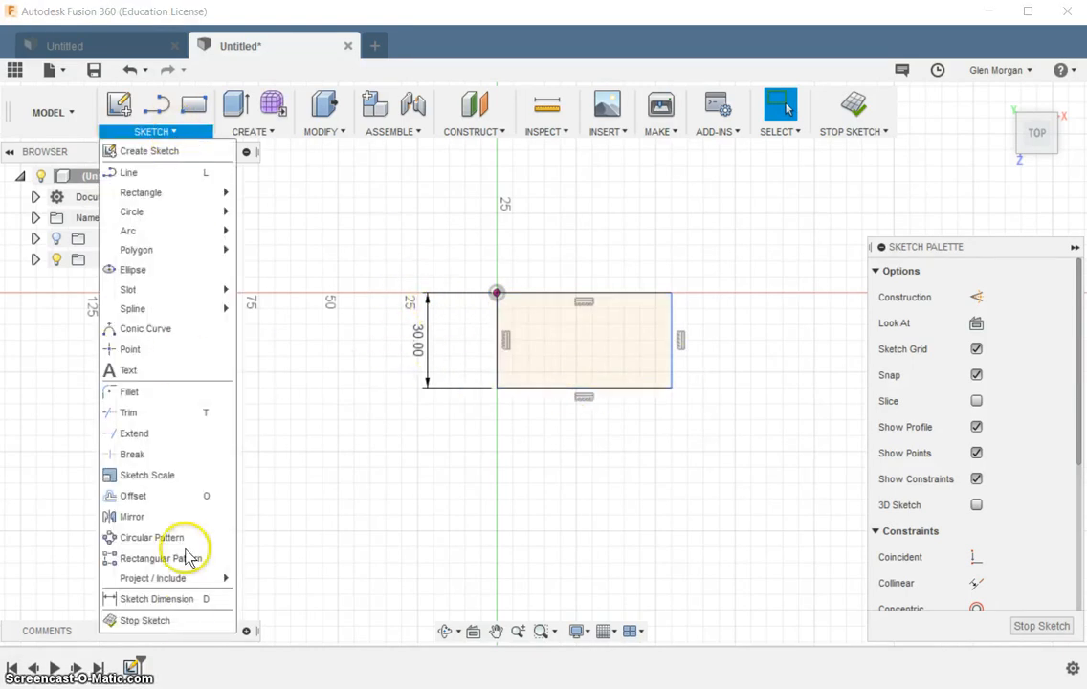
left_click(167, 601)
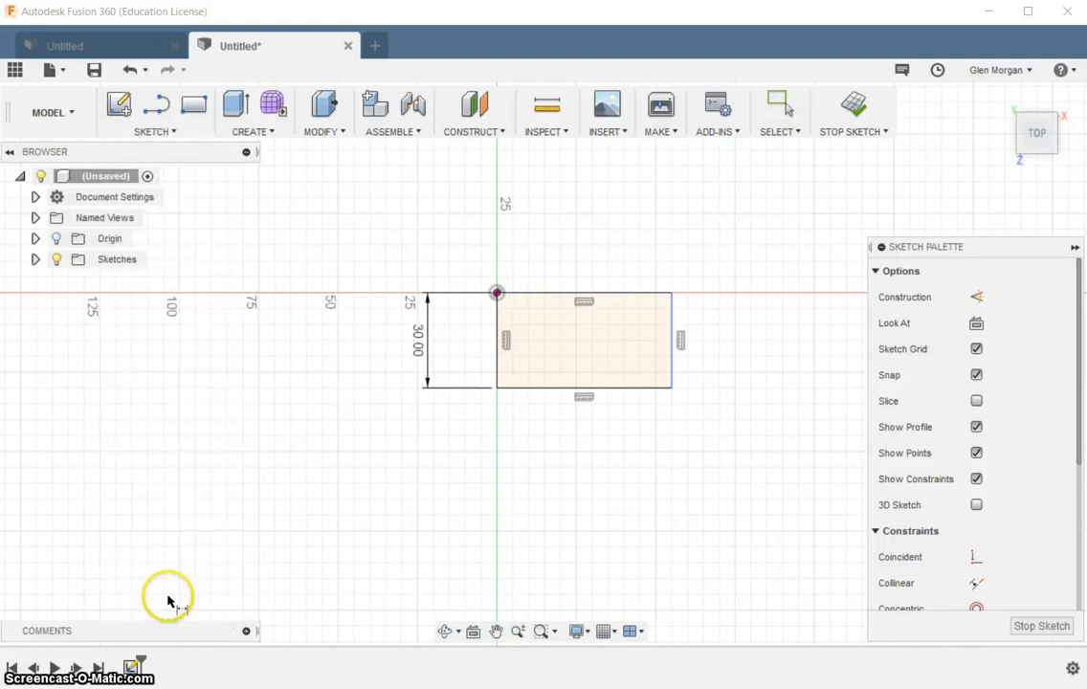
left_click(565, 293)
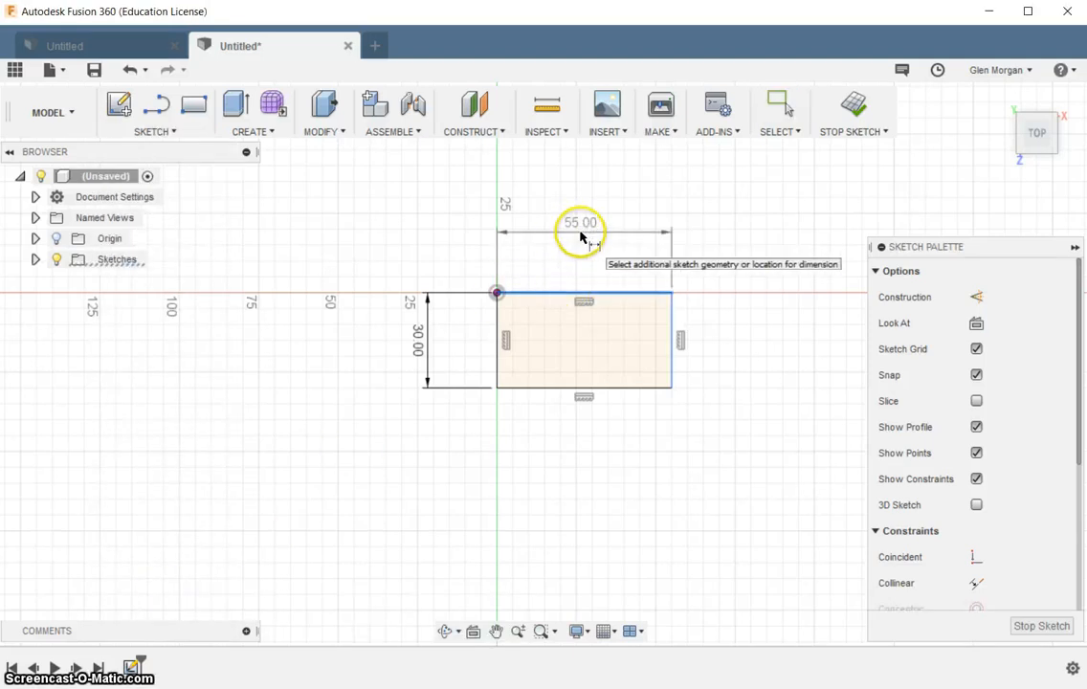
left_click(577, 237)
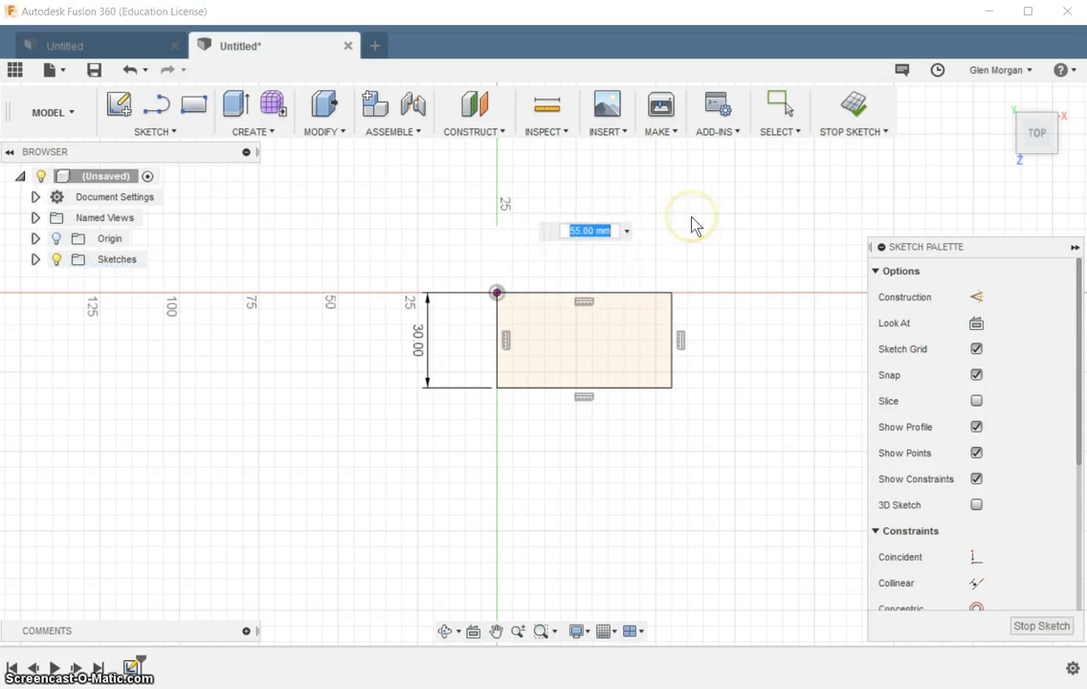
type("65")
key("Return")
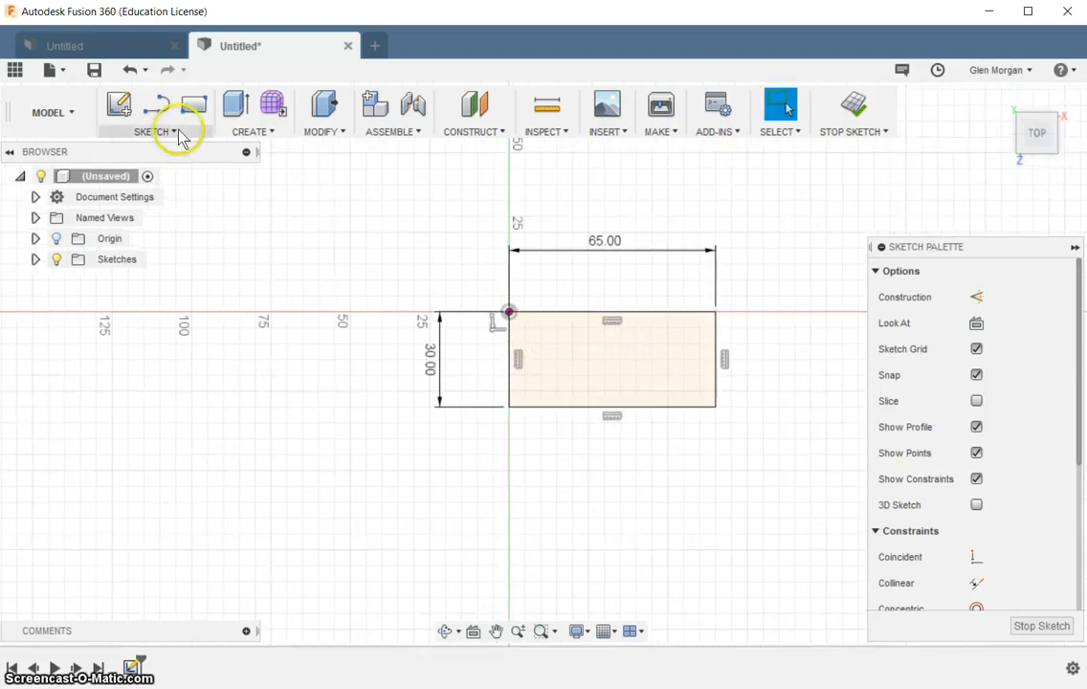
Step: Extrude the rectangle profile 32 mm upward on one side as a new body
left_click(174, 132)
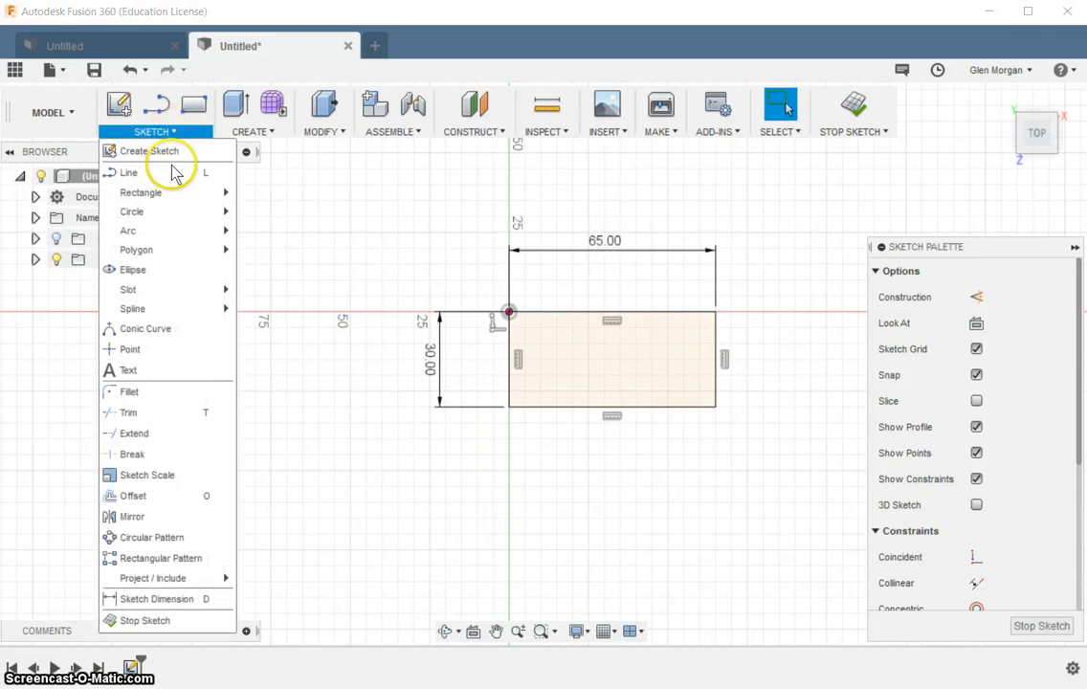
left_click(270, 133)
left_click(271, 134)
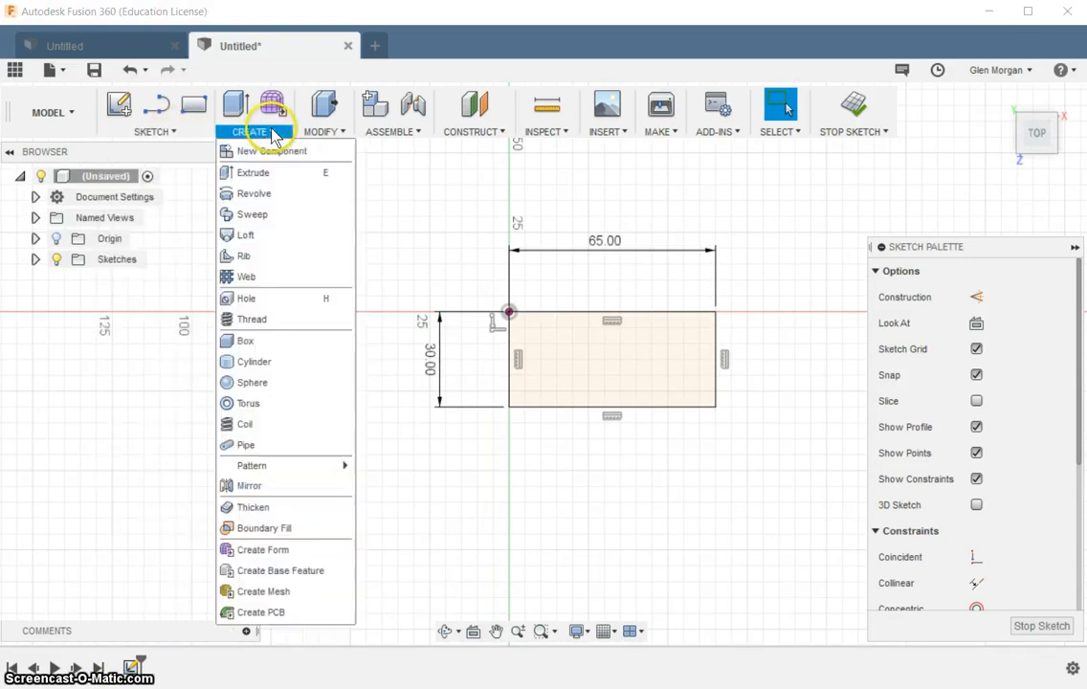
left_click(258, 174)
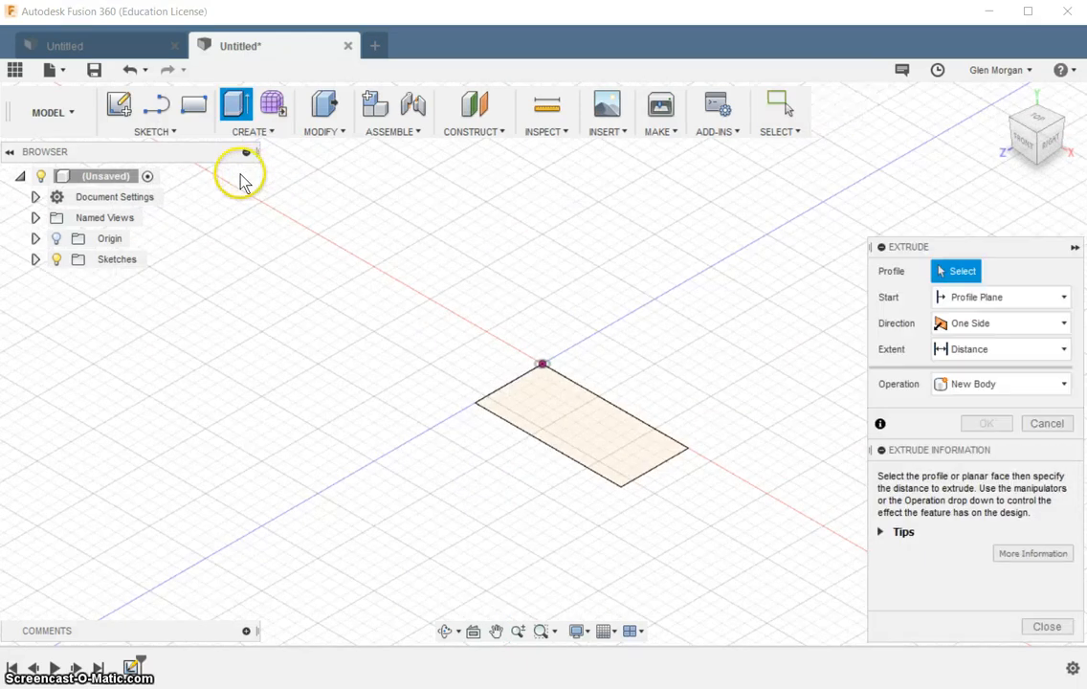
left_click(587, 433)
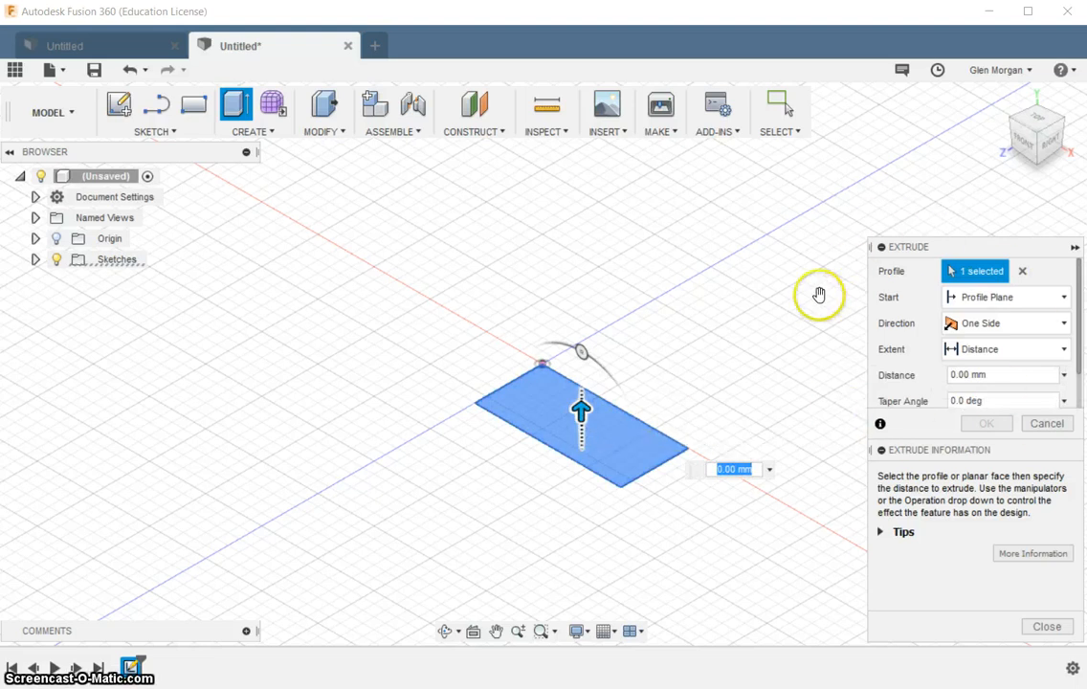
left_click_drag(583, 405, 579, 335)
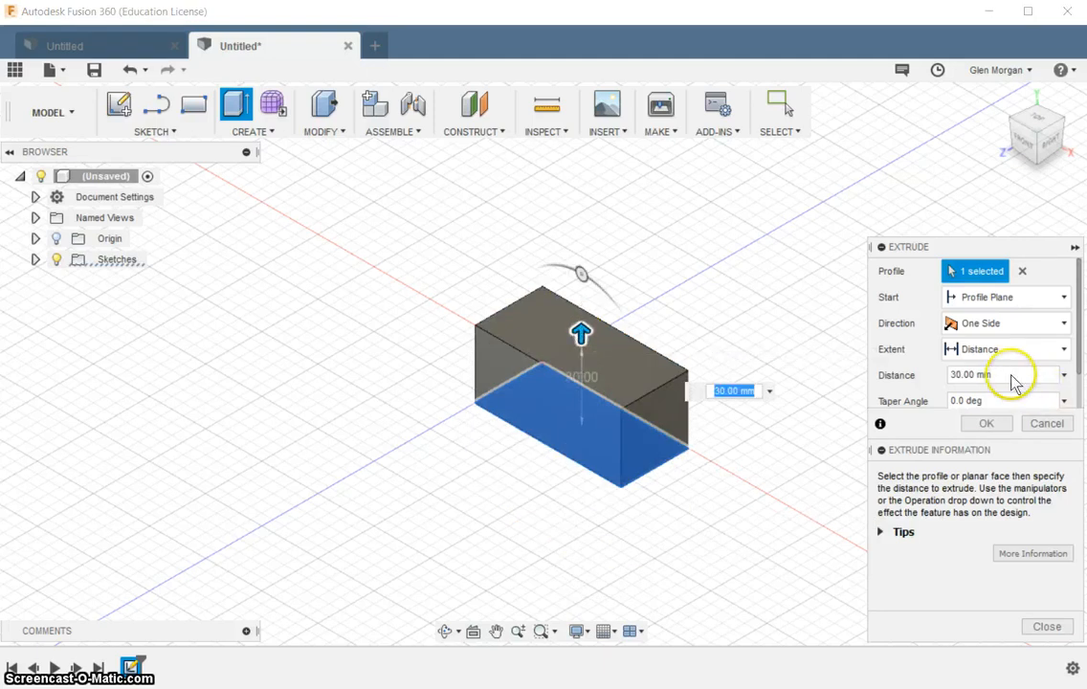
left_click_drag(1011, 375, 909, 375)
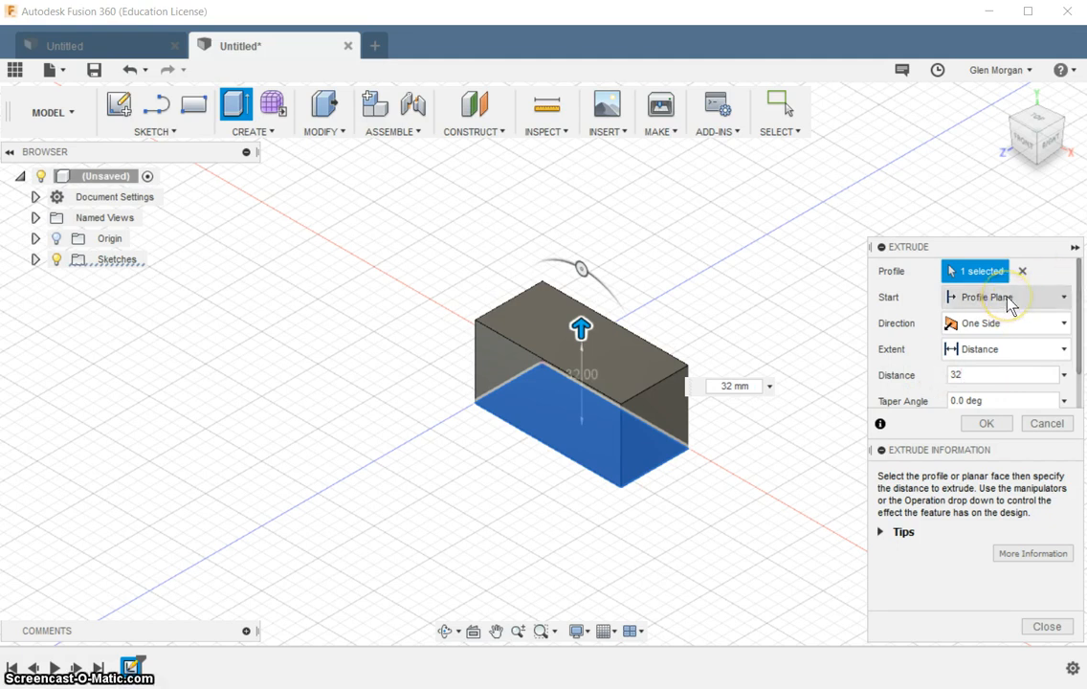
left_click(986, 426)
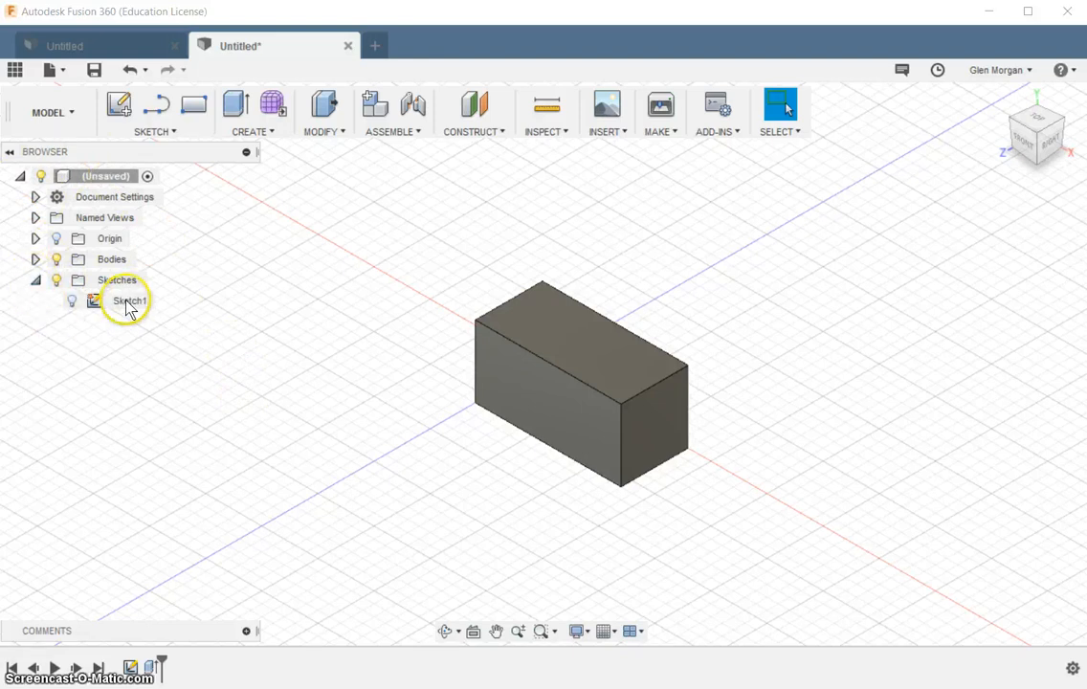
Step: Select Sketch1, the rectangle sketch under the extruded block, in the design's Sketches folder
left_click(115, 307)
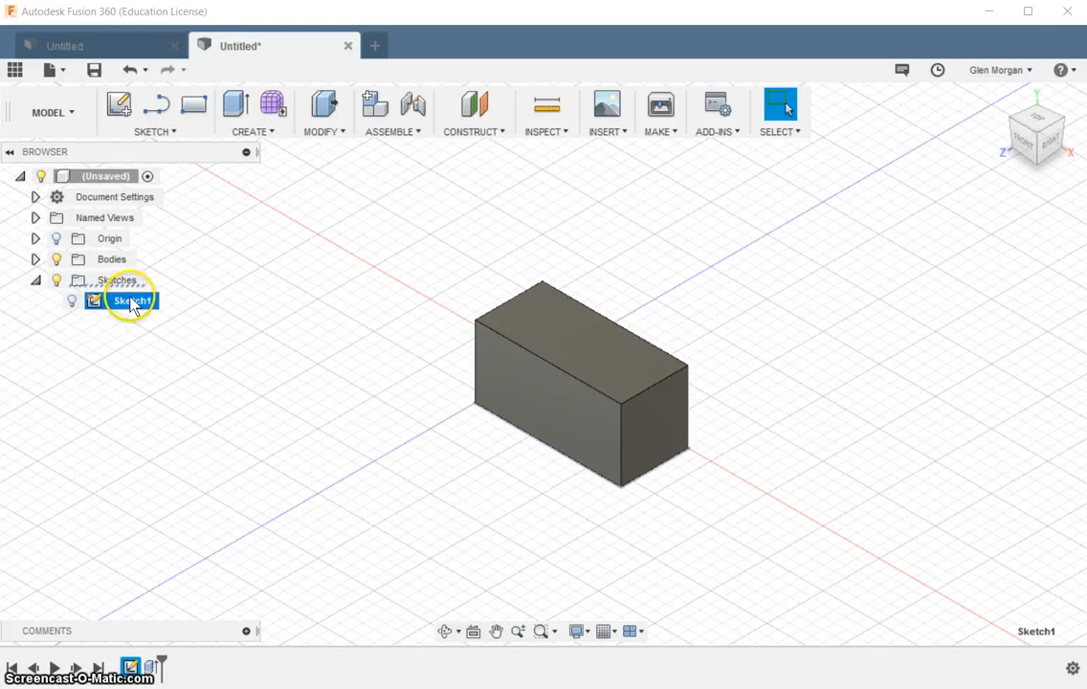
left_click(128, 304)
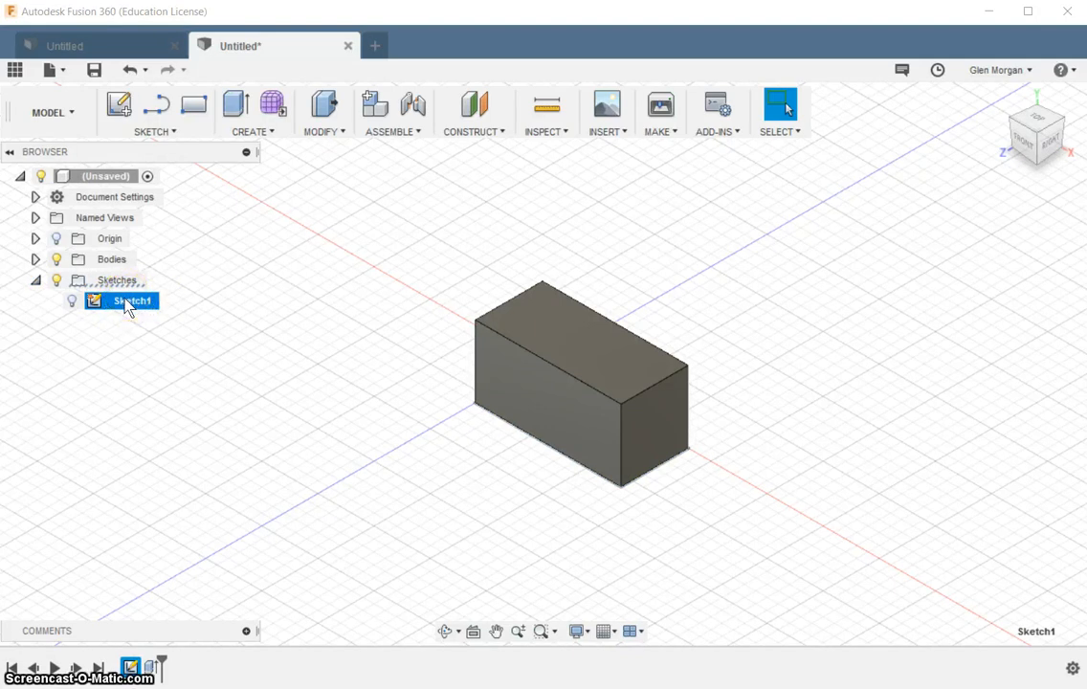